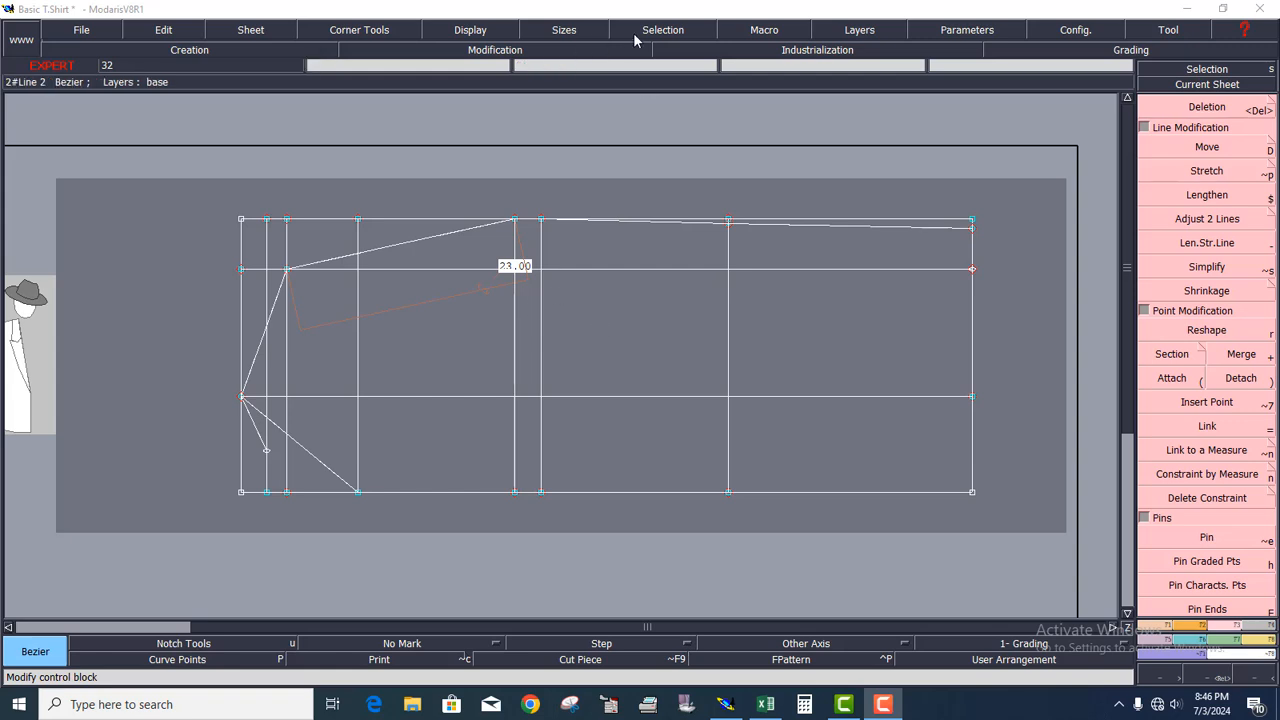
Step: Turn the display of handles off and back on
click(478, 33)
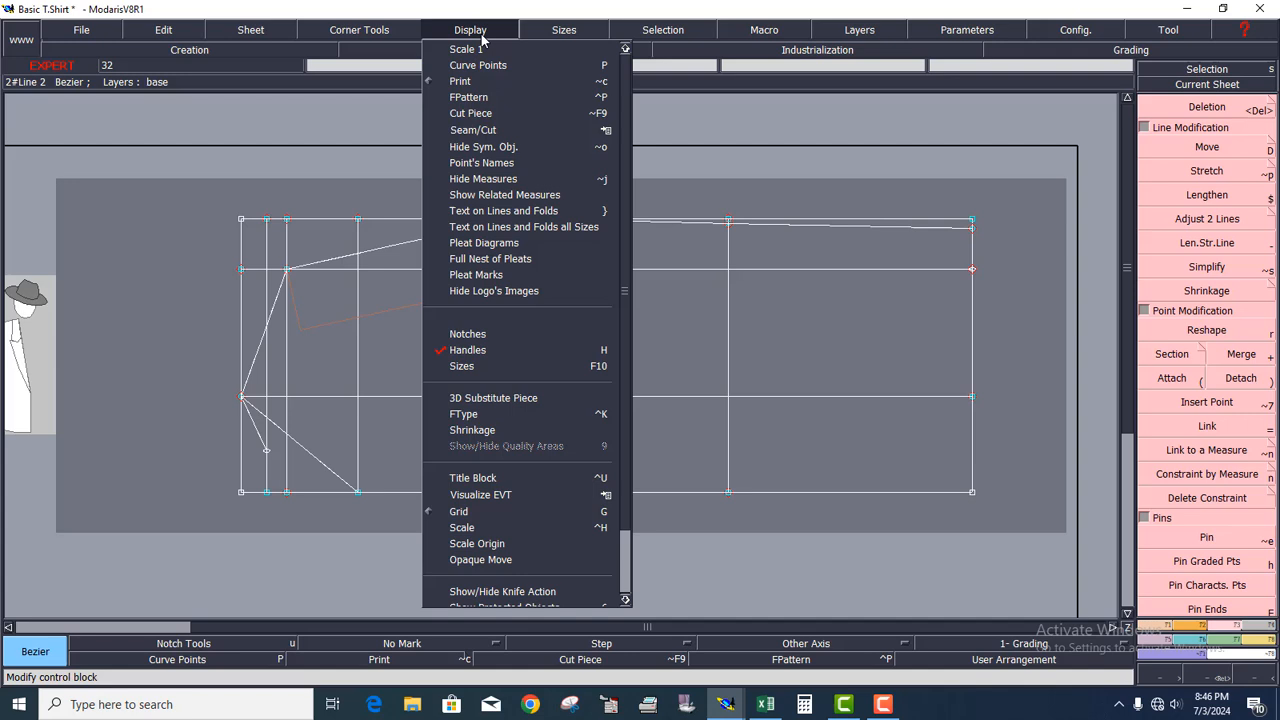
click(466, 351)
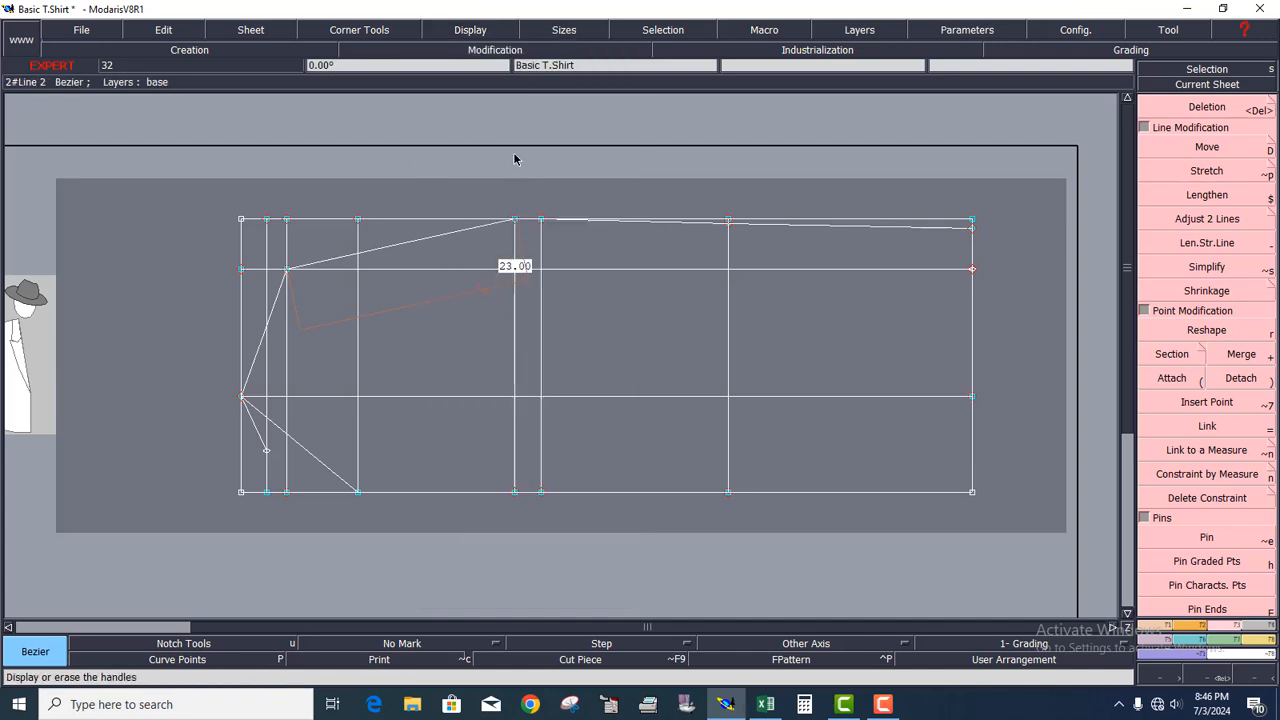
click(472, 33)
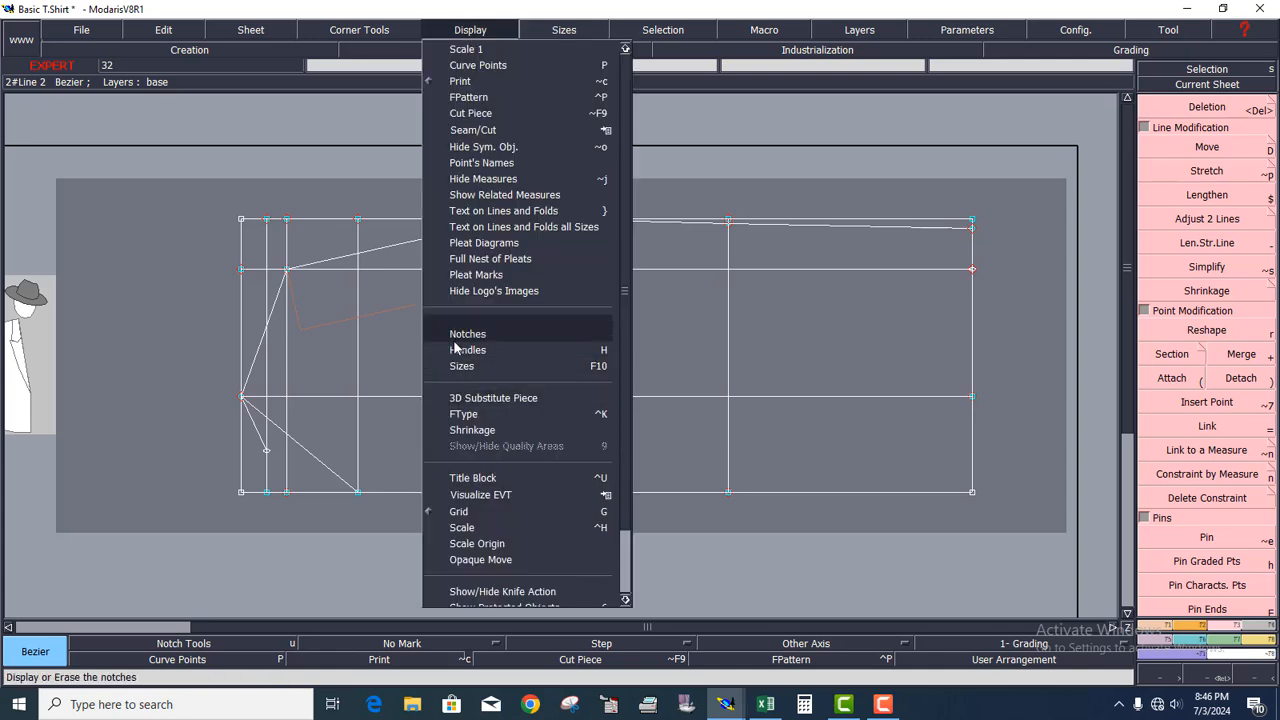
click(463, 351)
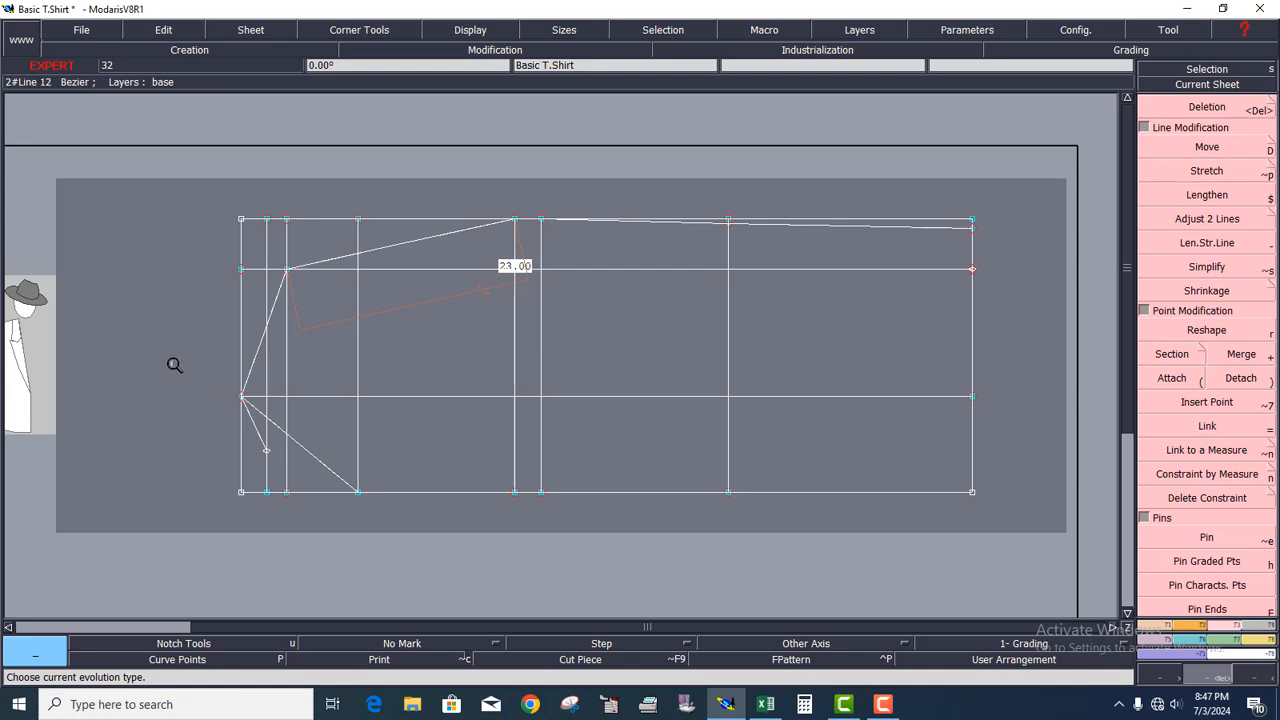
Step: Bend the straight diagonal line of the deep front neckline into a rounded curve with Reshape
drag(361, 521, 408, 528)
drag(276, 165, 842, 586)
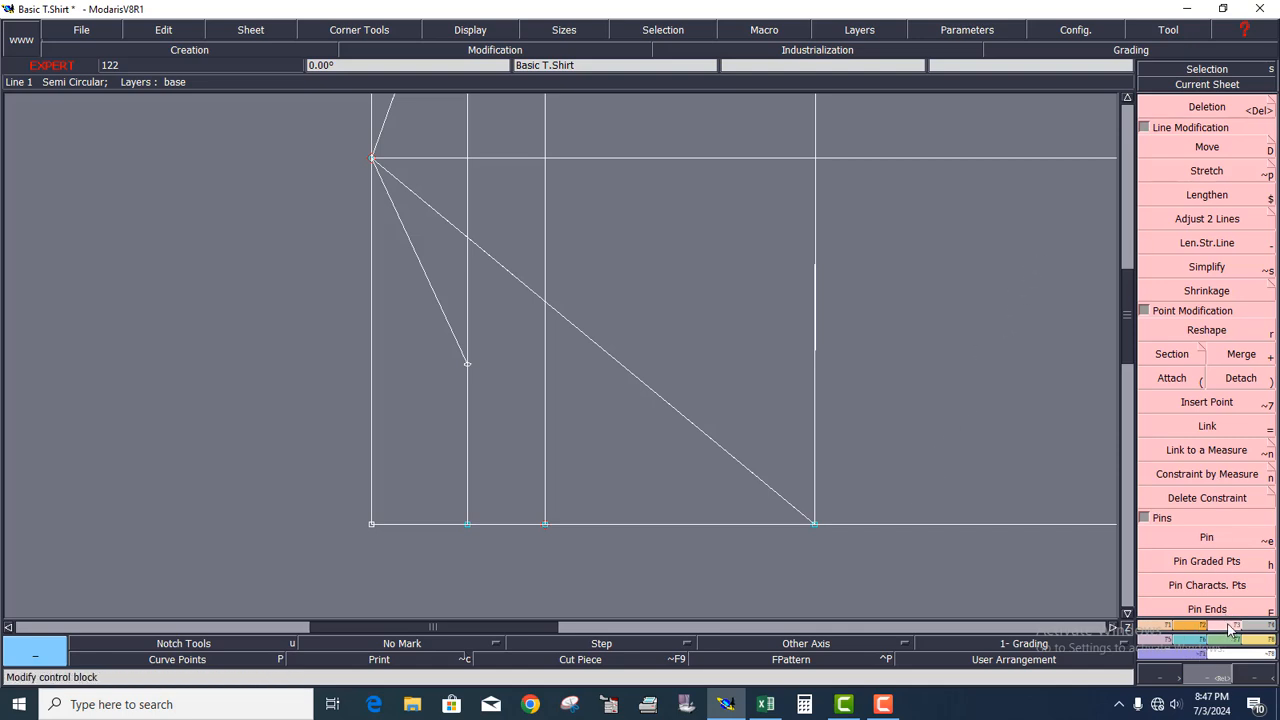
click(1207, 331)
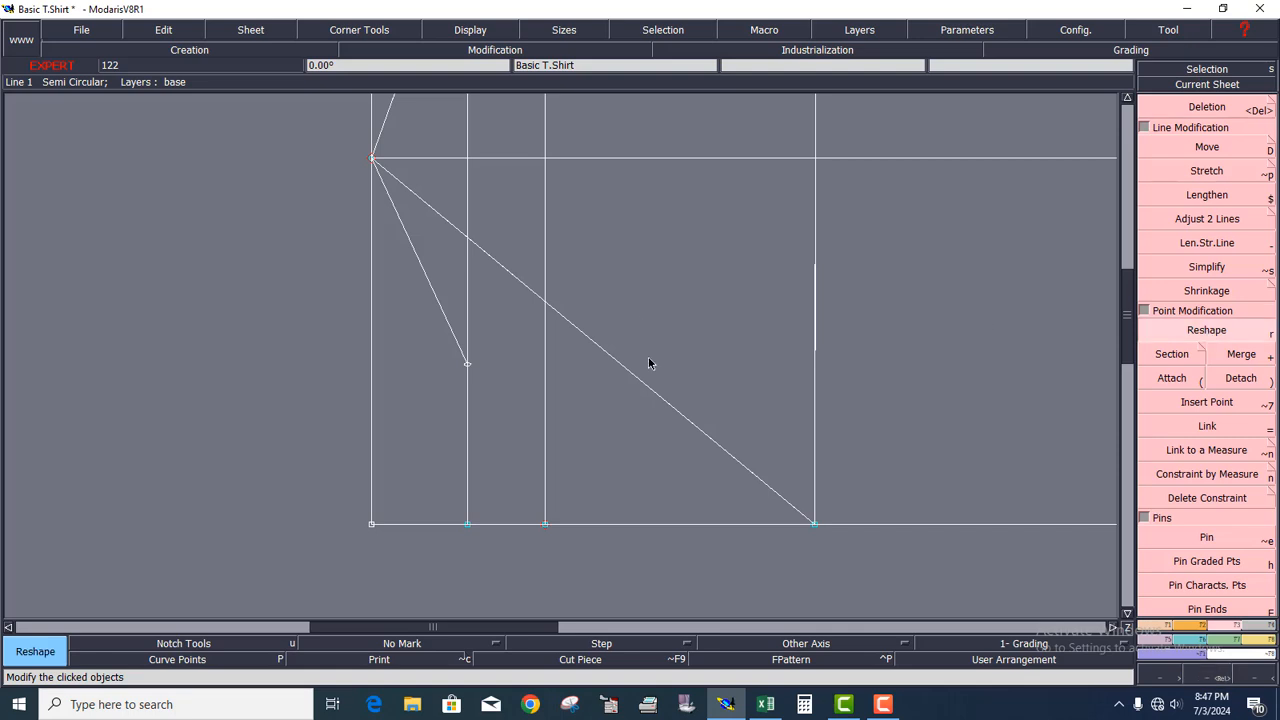
drag(702, 438, 797, 283)
drag(516, 278, 595, 193)
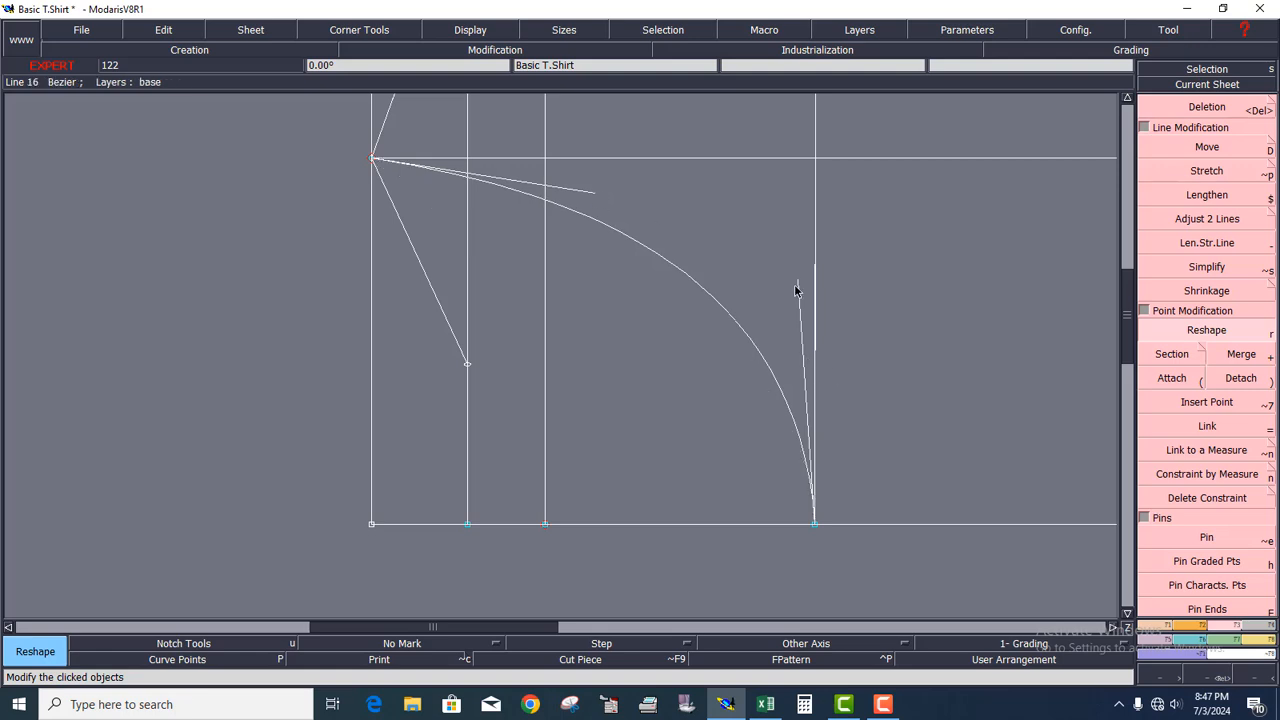
Step: Refine the front neckline curve so its centre-front tangent runs almost along the vertical neck-depth line
drag(798, 285, 806, 263)
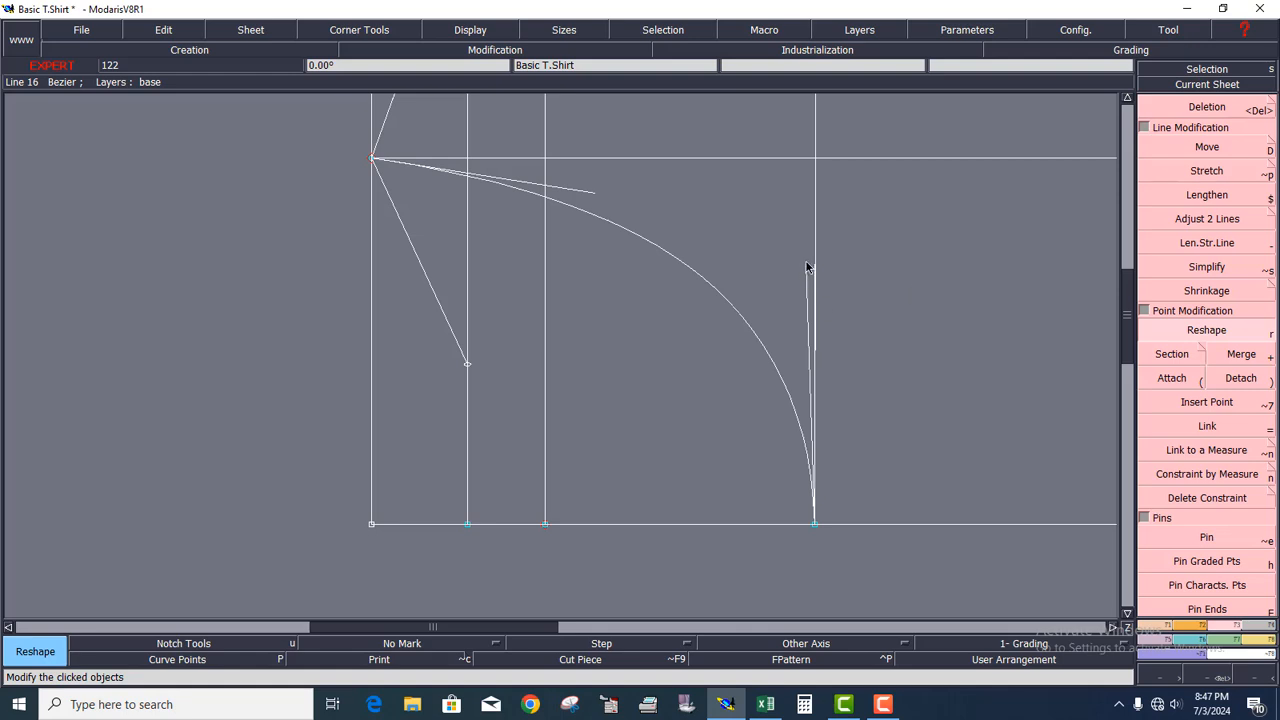
drag(808, 268, 827, 262)
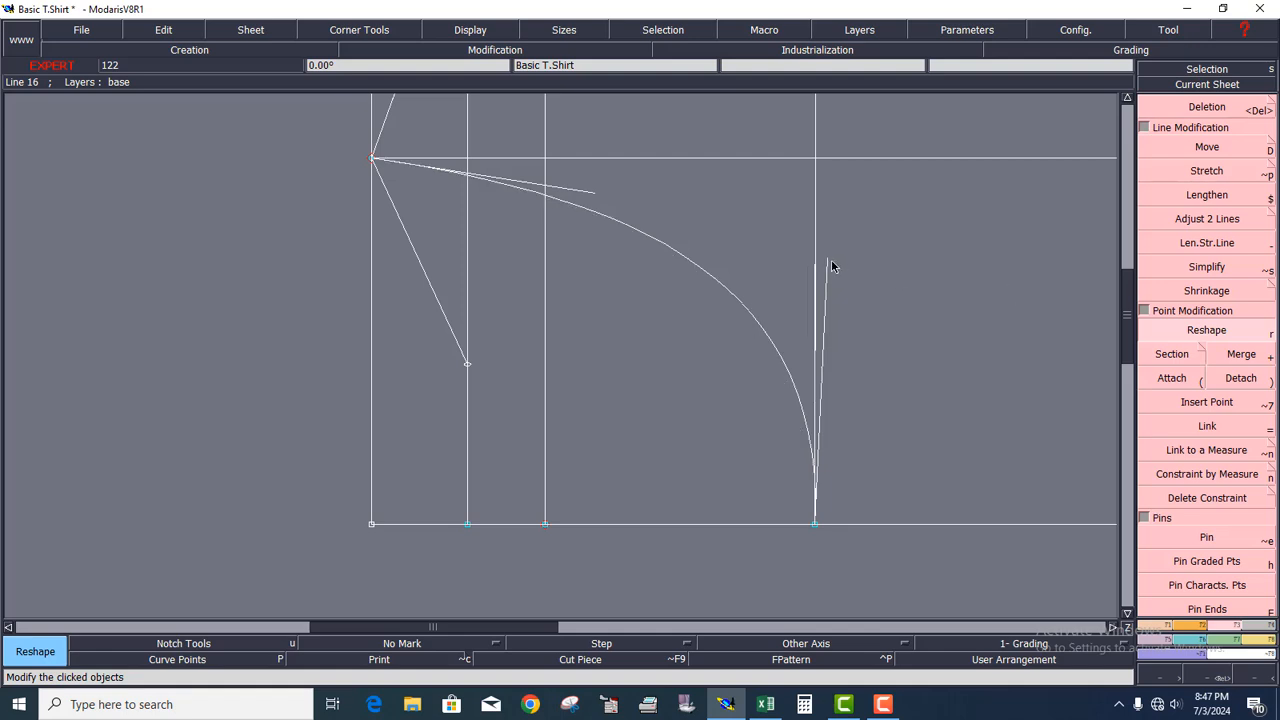
mouse_move(826, 263)
mouse_down()
mouse_move(811, 247)
mouse_move(831, 249)
mouse_move(812, 248)
mouse_up()
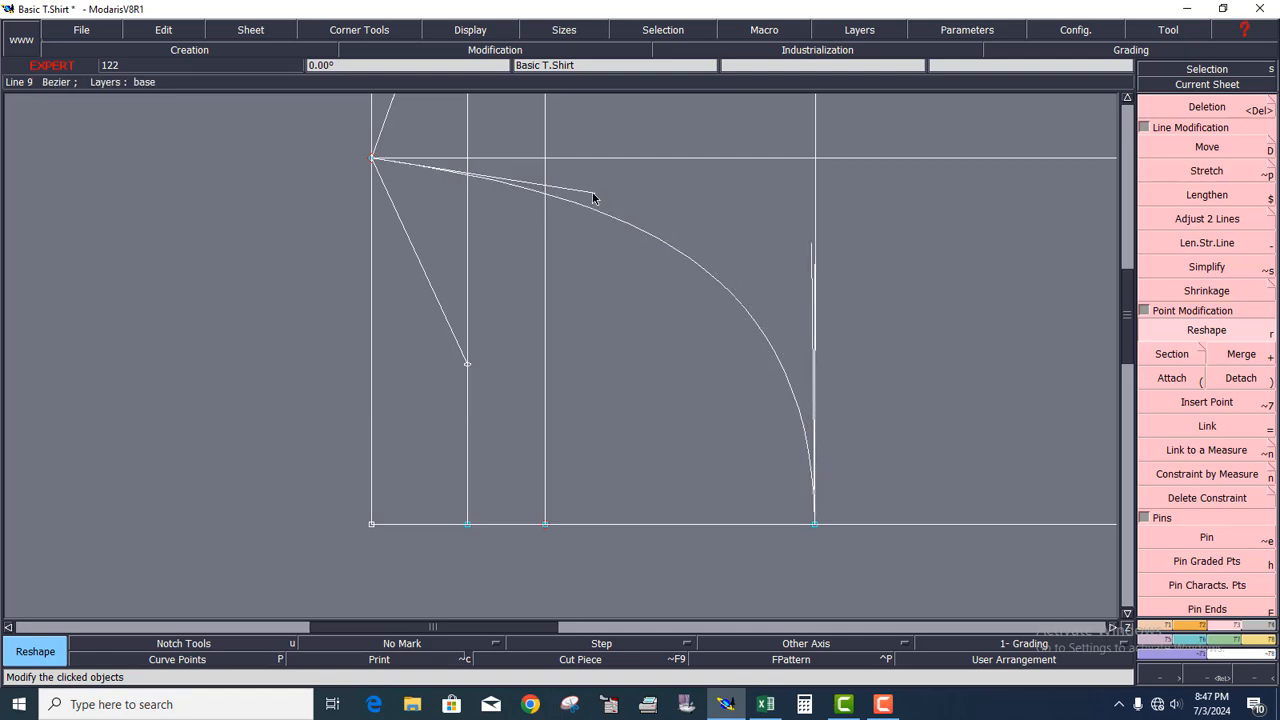
drag(592, 195, 587, 193)
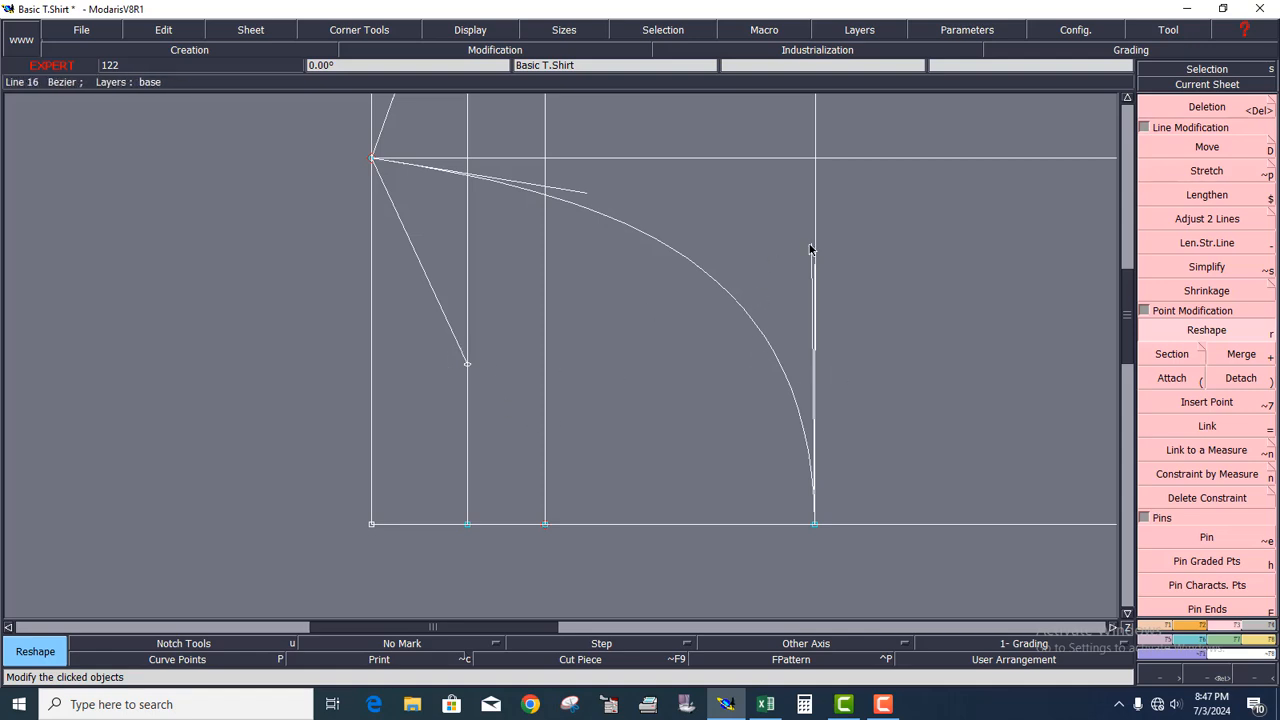
drag(811, 249, 813, 243)
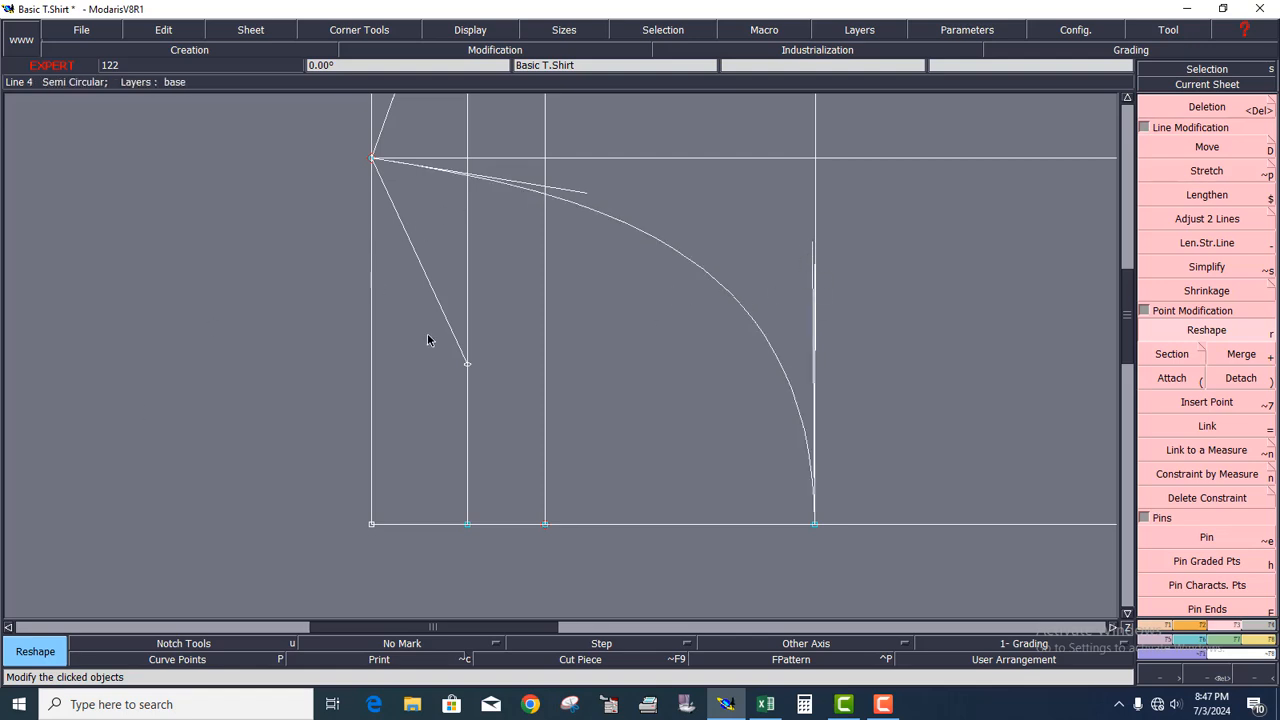
Step: Reshape the short back neckline line into a smooth curve, undoing the shift of its lower end point
drag(436, 278, 463, 253)
click(463, 250)
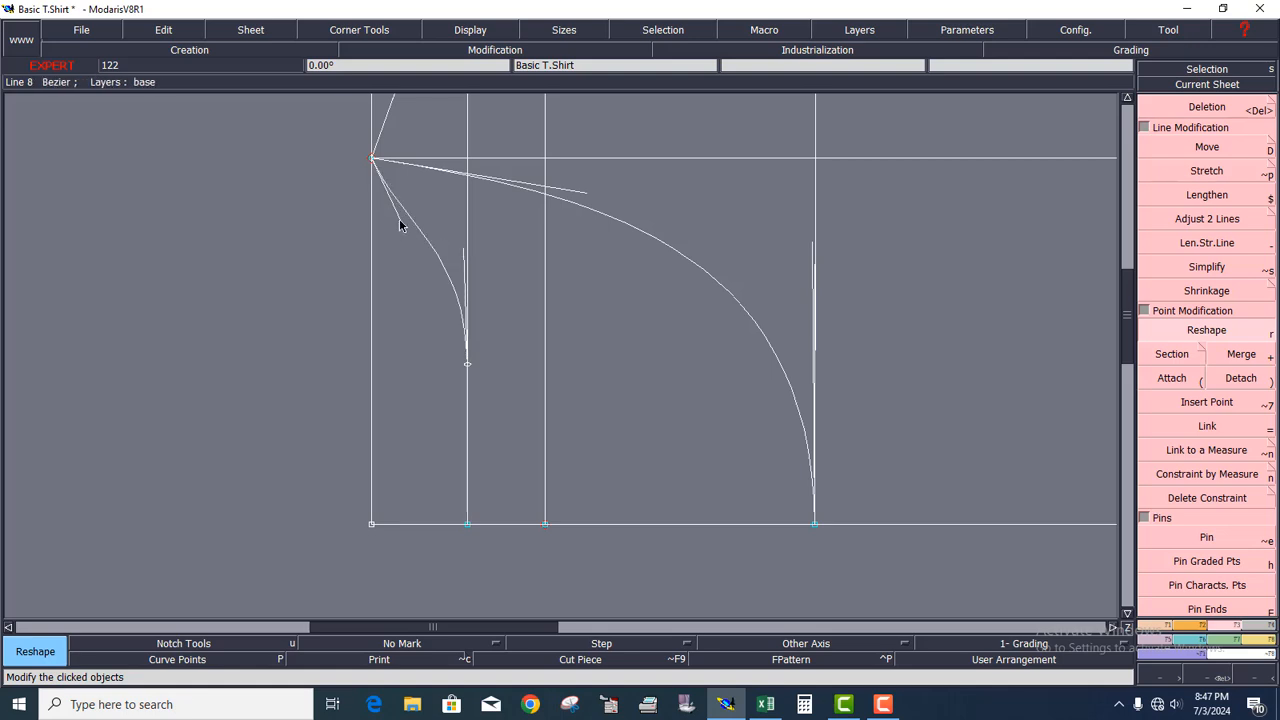
drag(400, 226, 432, 188)
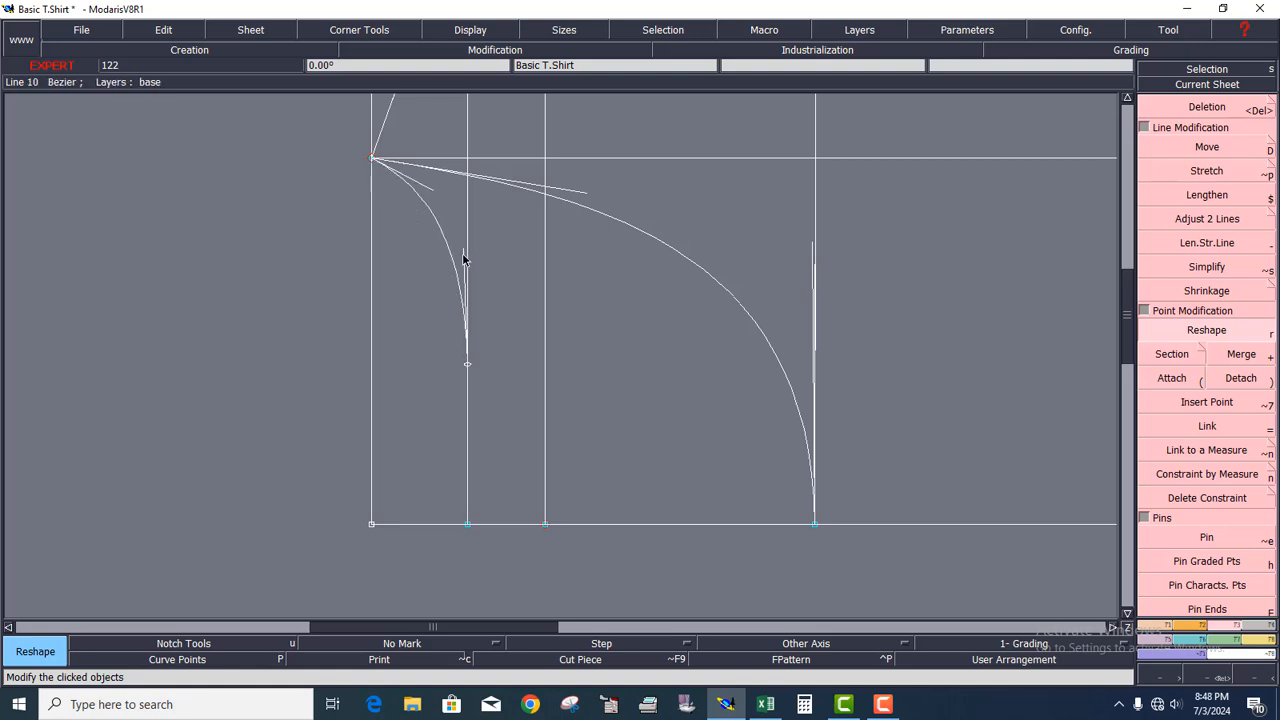
drag(463, 252, 462, 256)
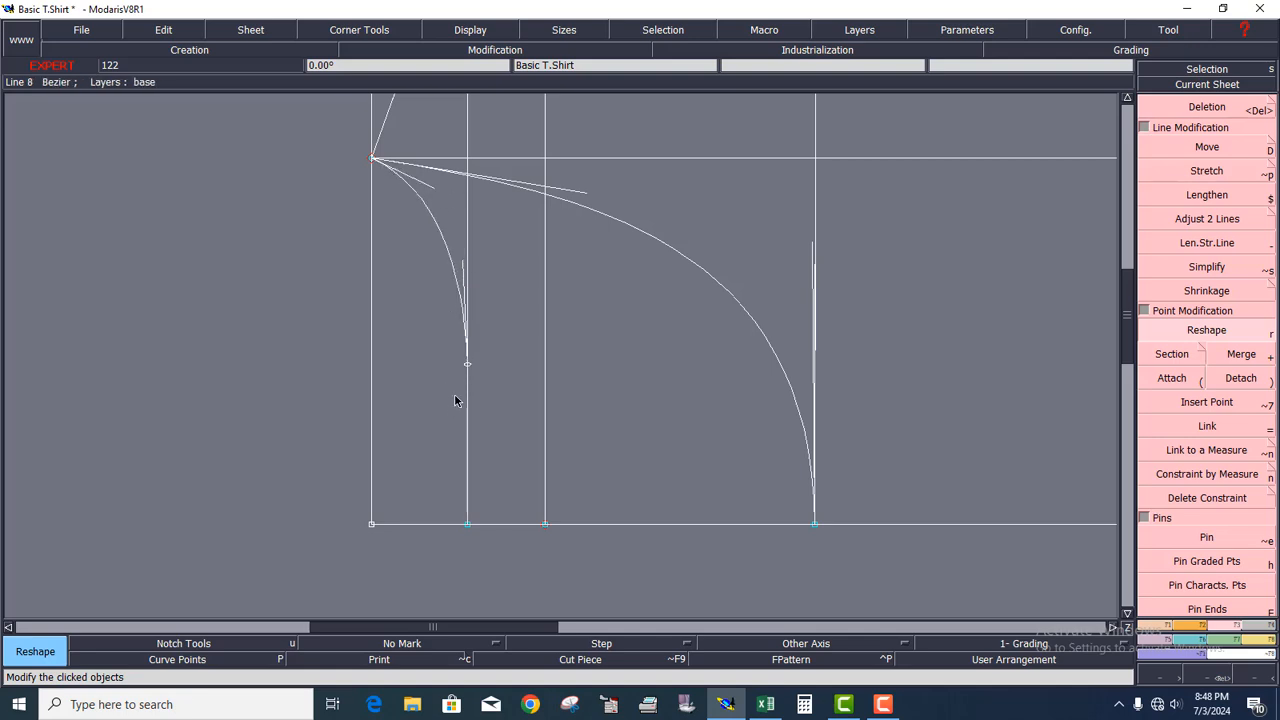
drag(466, 366, 465, 397)
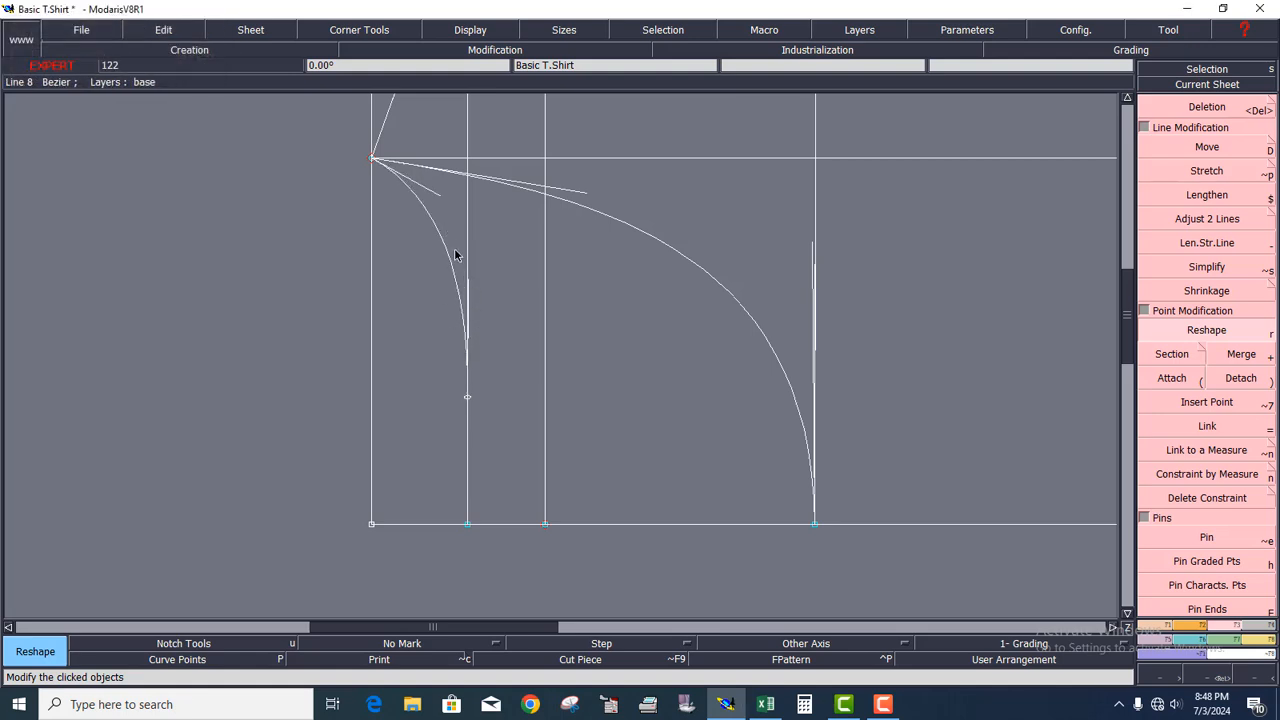
key(ctrl+z)
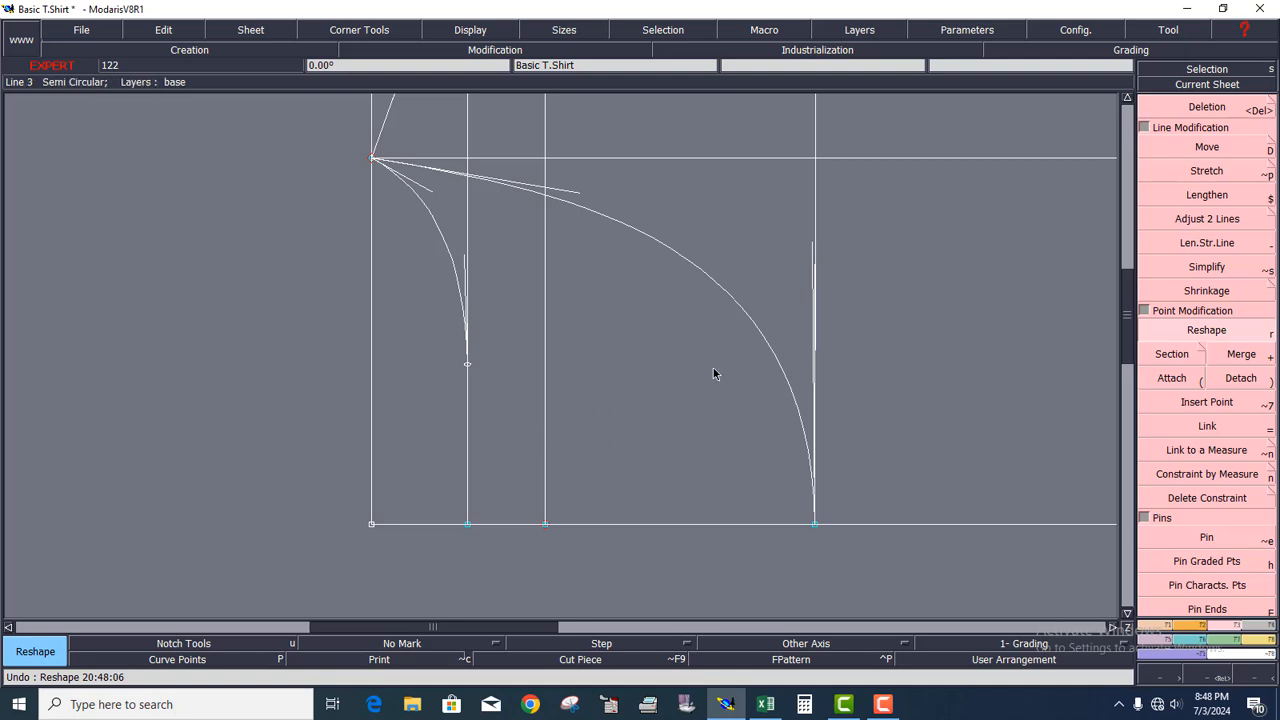
Step: Reshape the straight armhole line between the shoulder tip and the chest line into a deep concave curve
click(1229, 86)
click(627, 370)
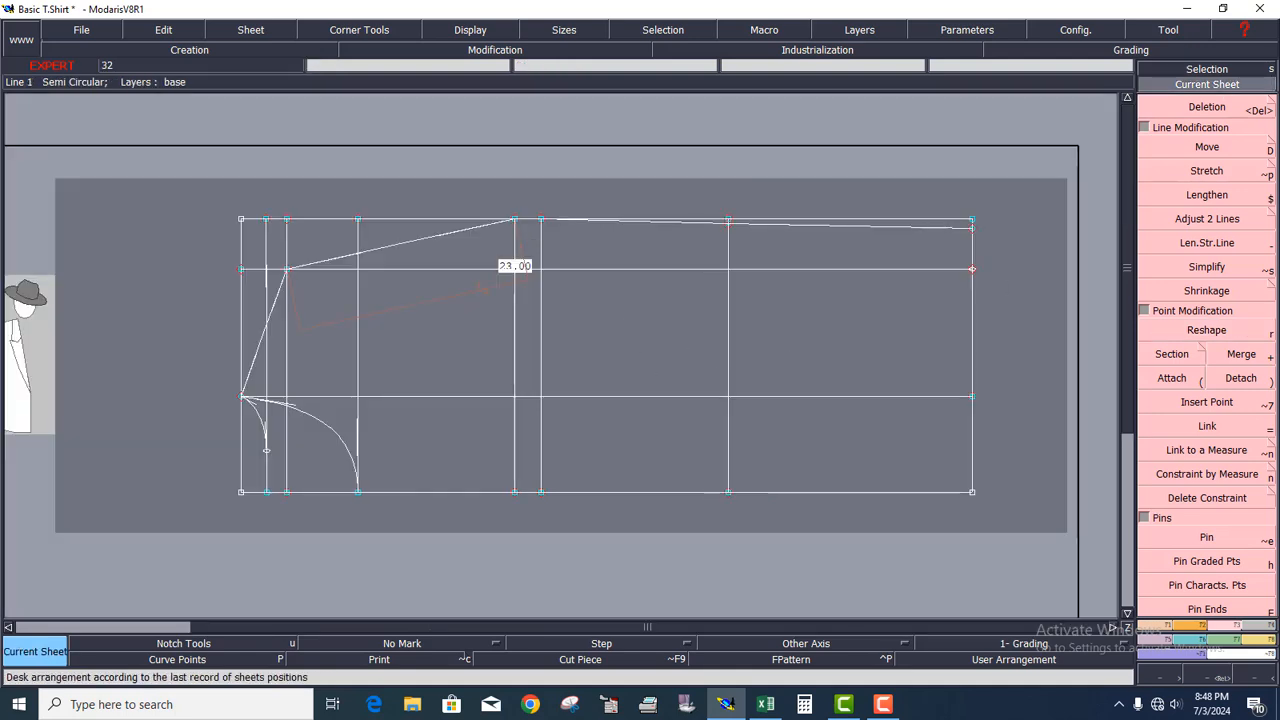
click(1207, 676)
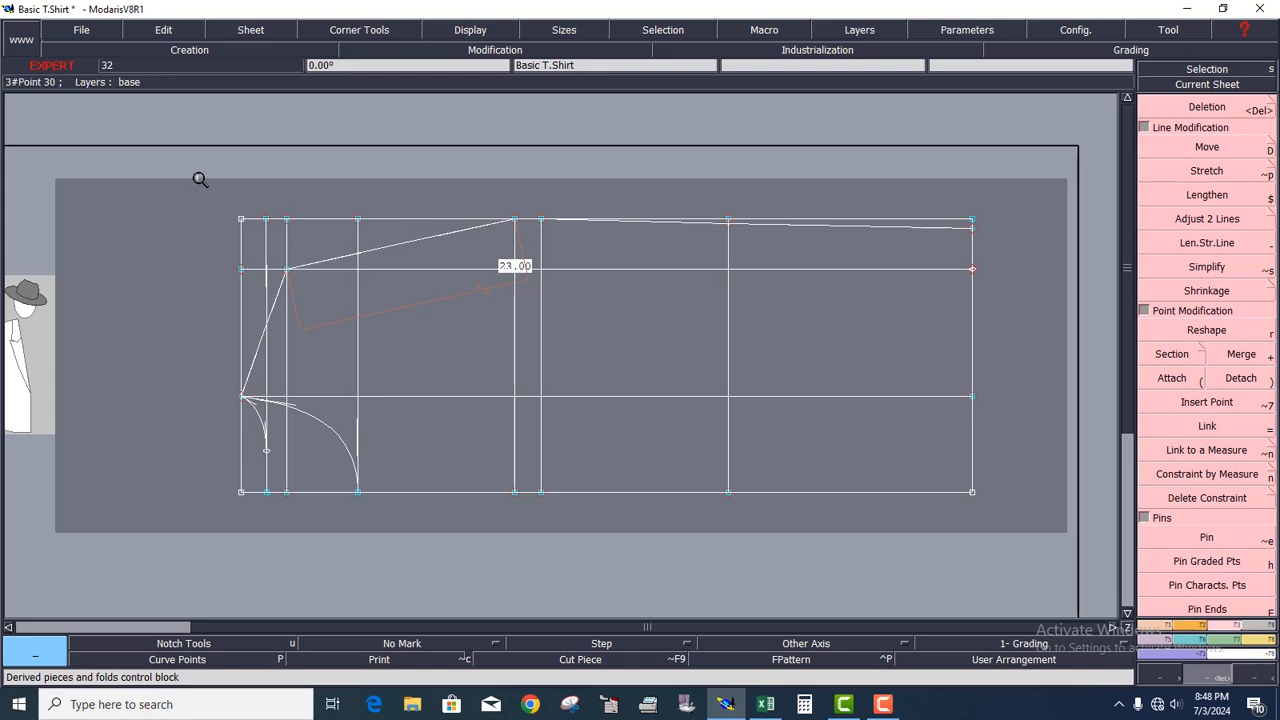
drag(200, 180, 610, 378)
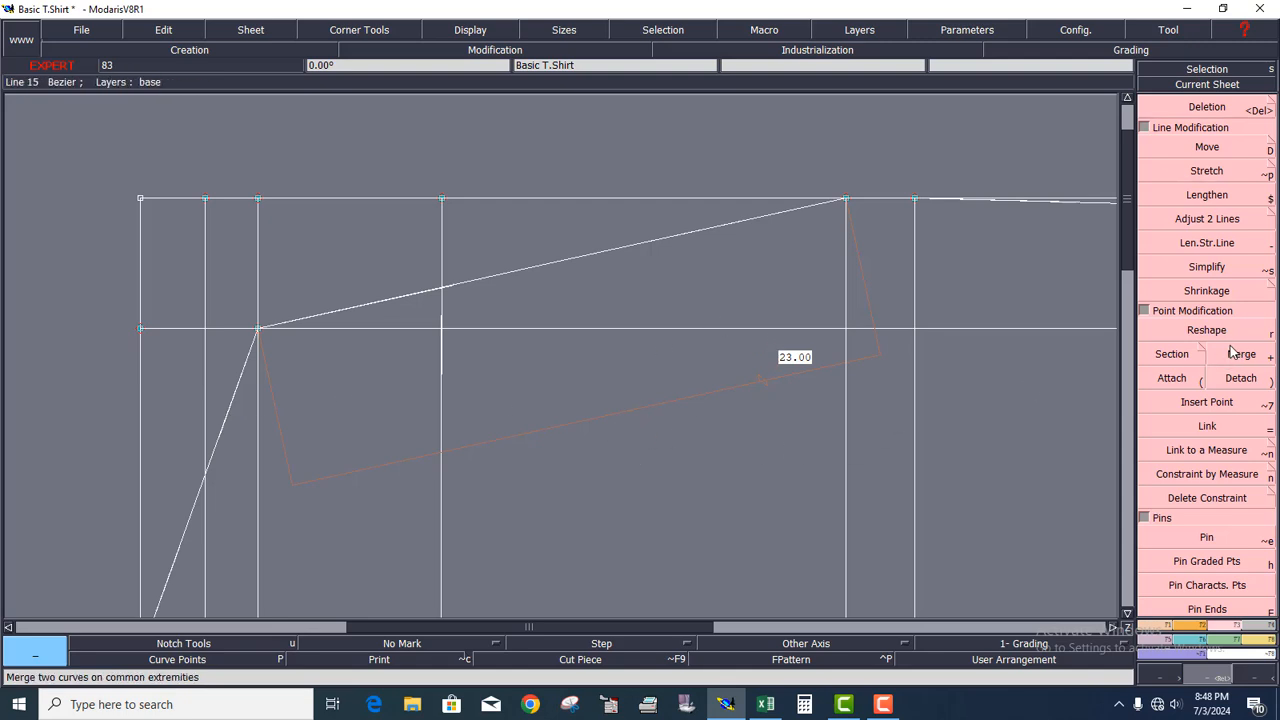
click(1182, 331)
drag(684, 241, 400, 323)
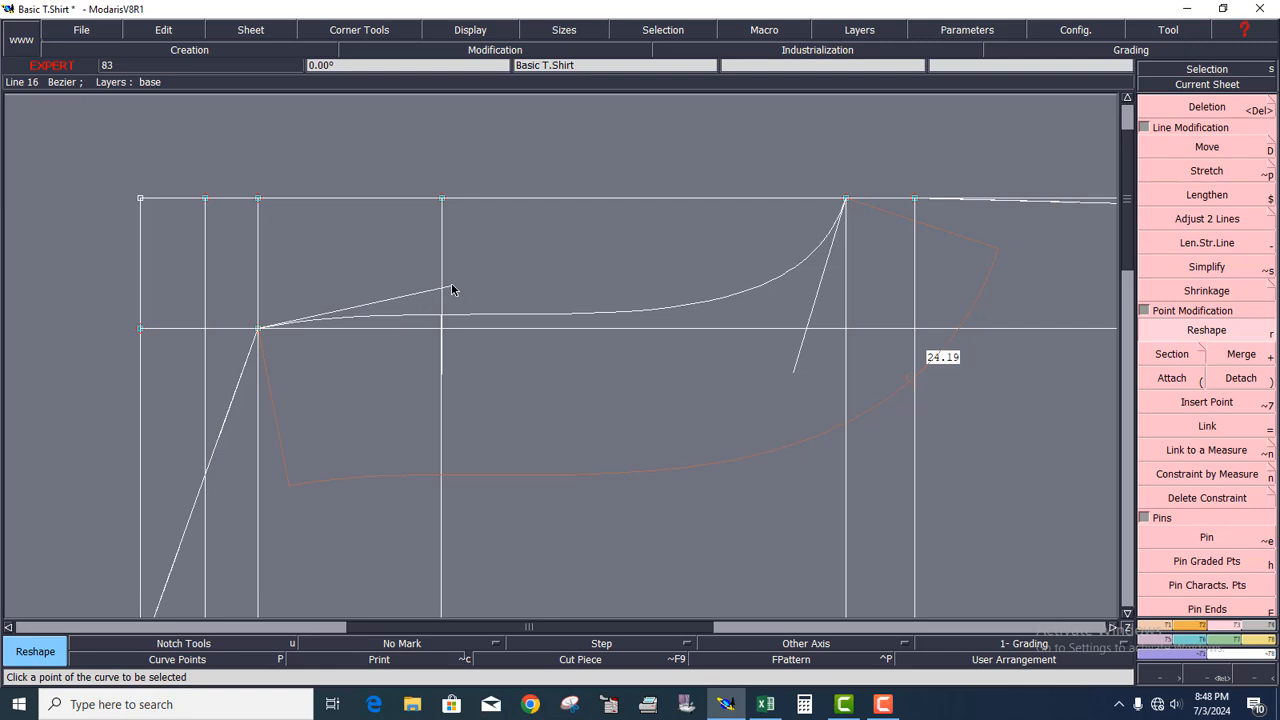
drag(451, 289, 460, 371)
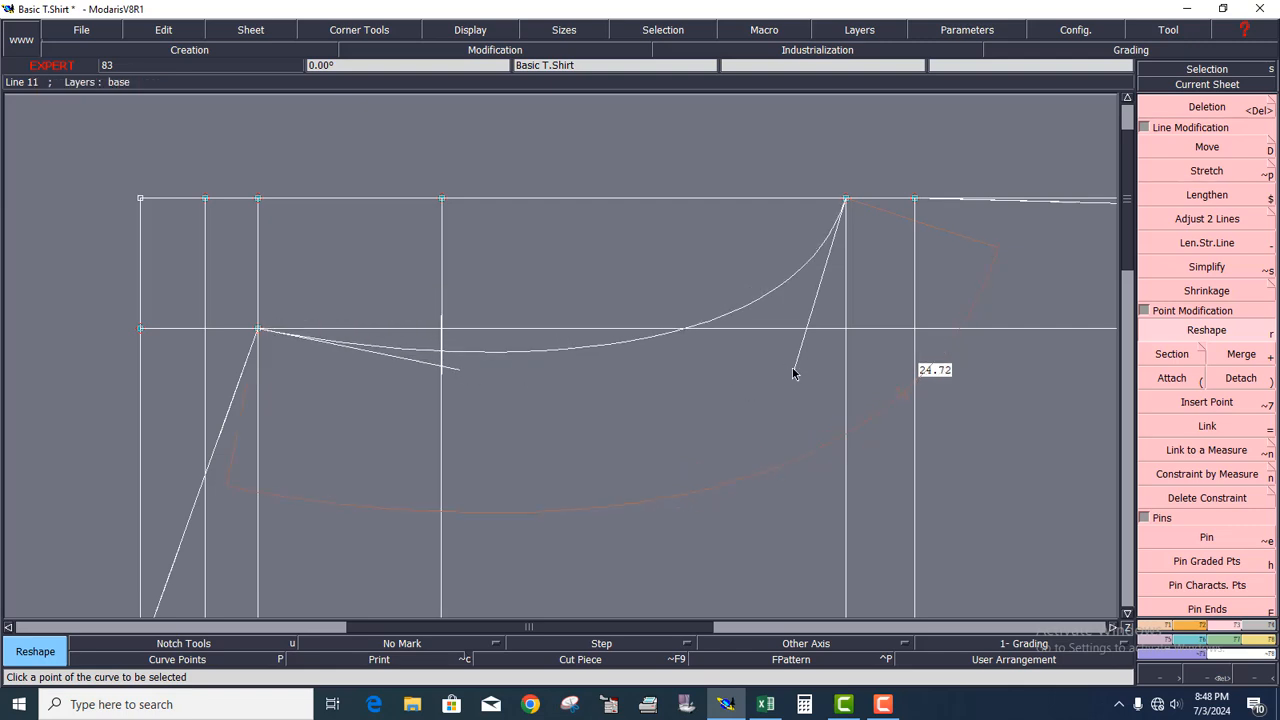
drag(793, 374, 836, 427)
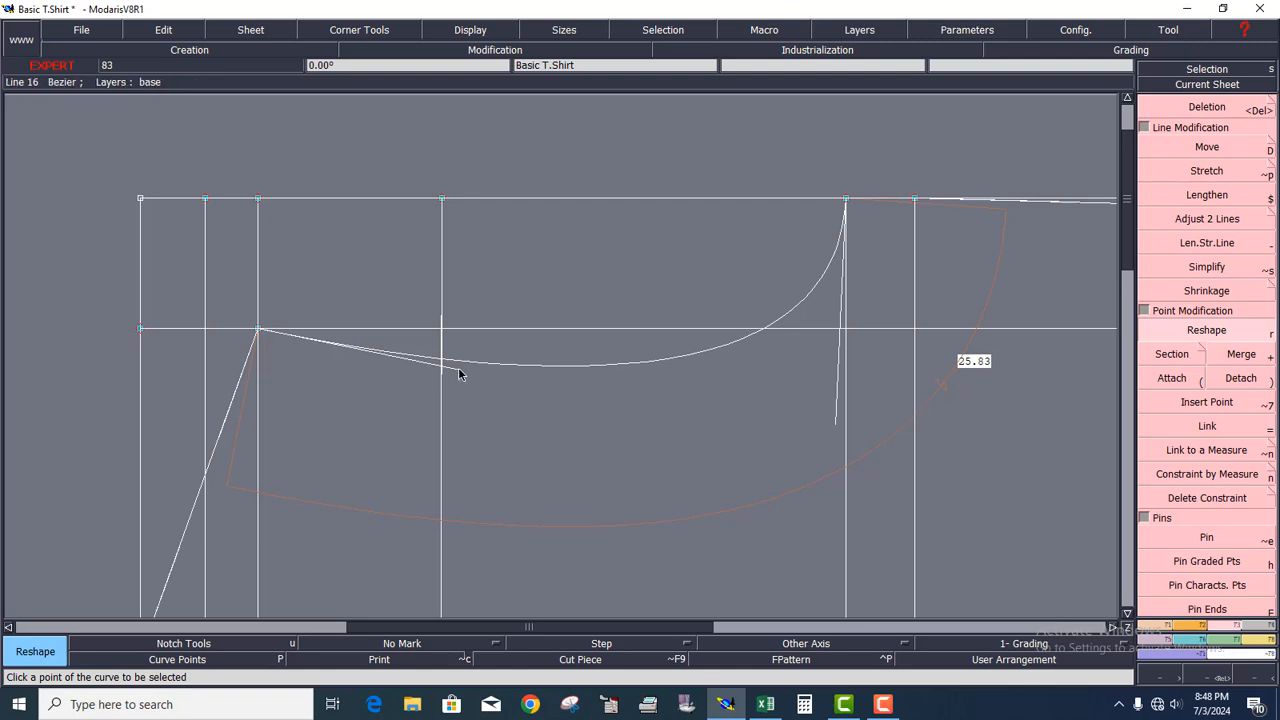
Step: Deepen the armhole curve by lengthening both tangents, to about 26.1 cm long
drag(460, 374, 466, 371)
drag(838, 430, 841, 436)
drag(461, 374, 480, 373)
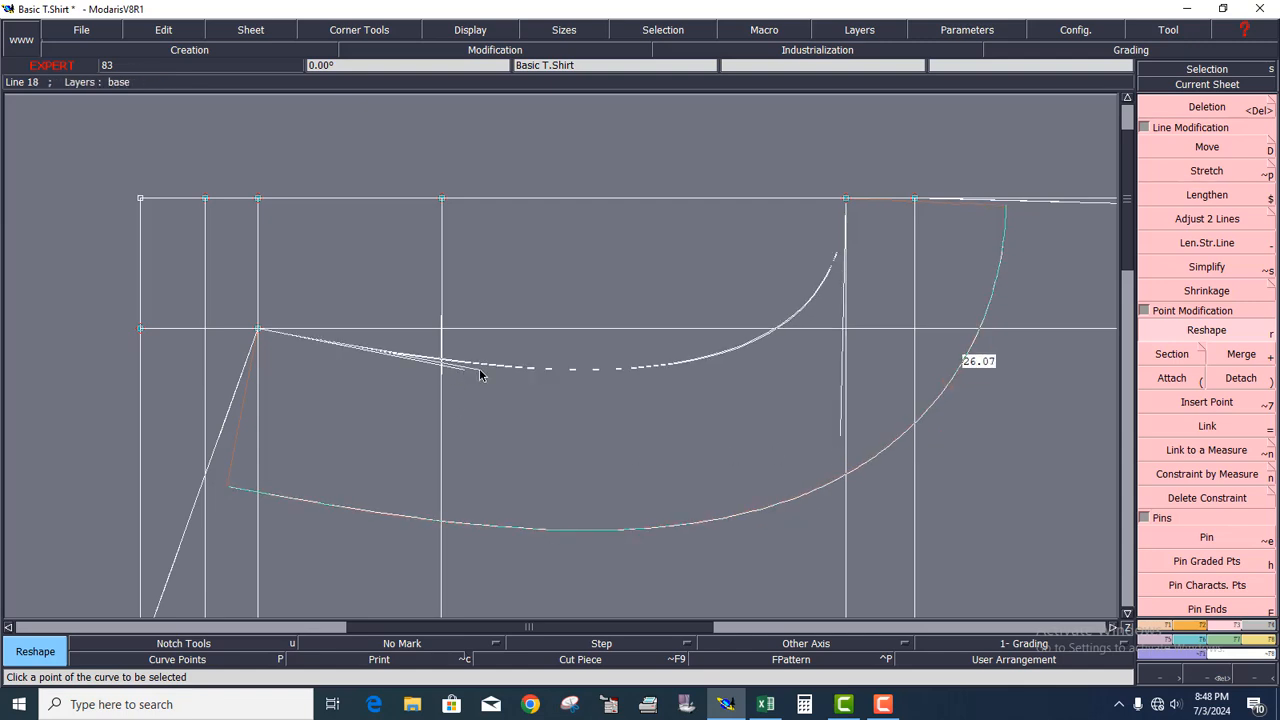
drag(840, 447, 841, 440)
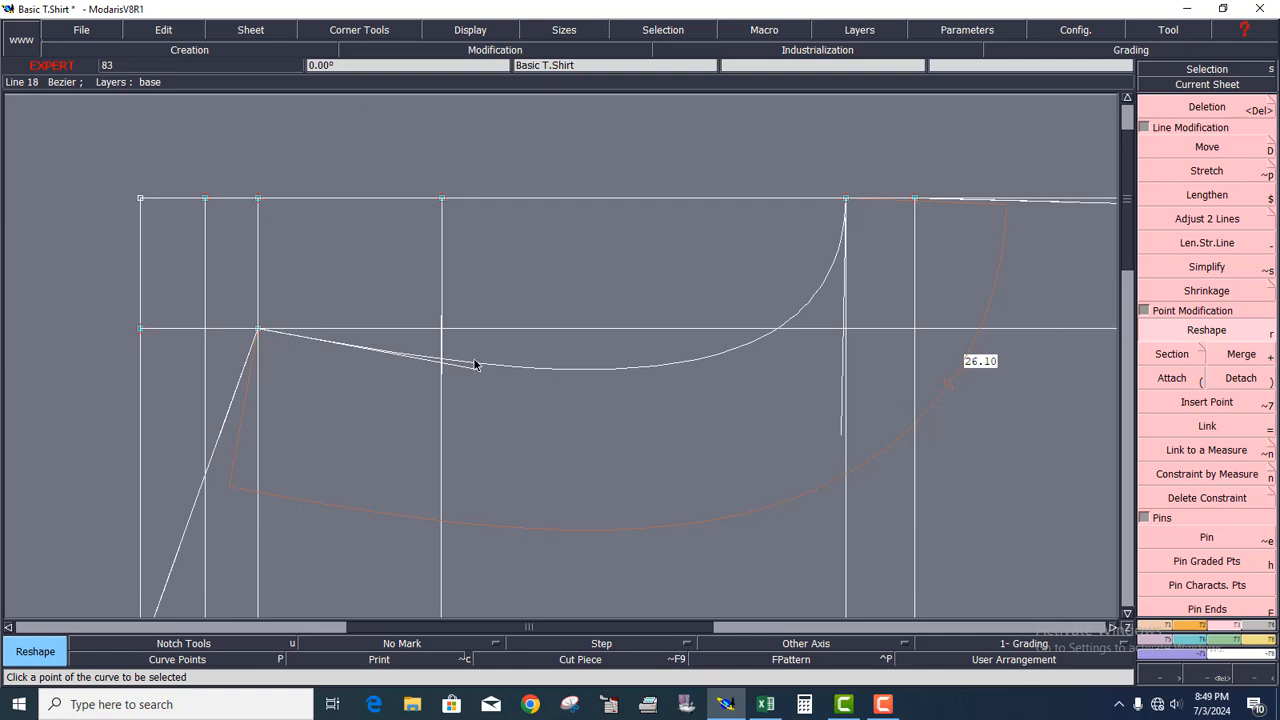
Step: Flatten the armhole curve slightly and balance its two tangents, to a length of about 25.9 cm
drag(477, 370, 455, 364)
drag(840, 435, 839, 424)
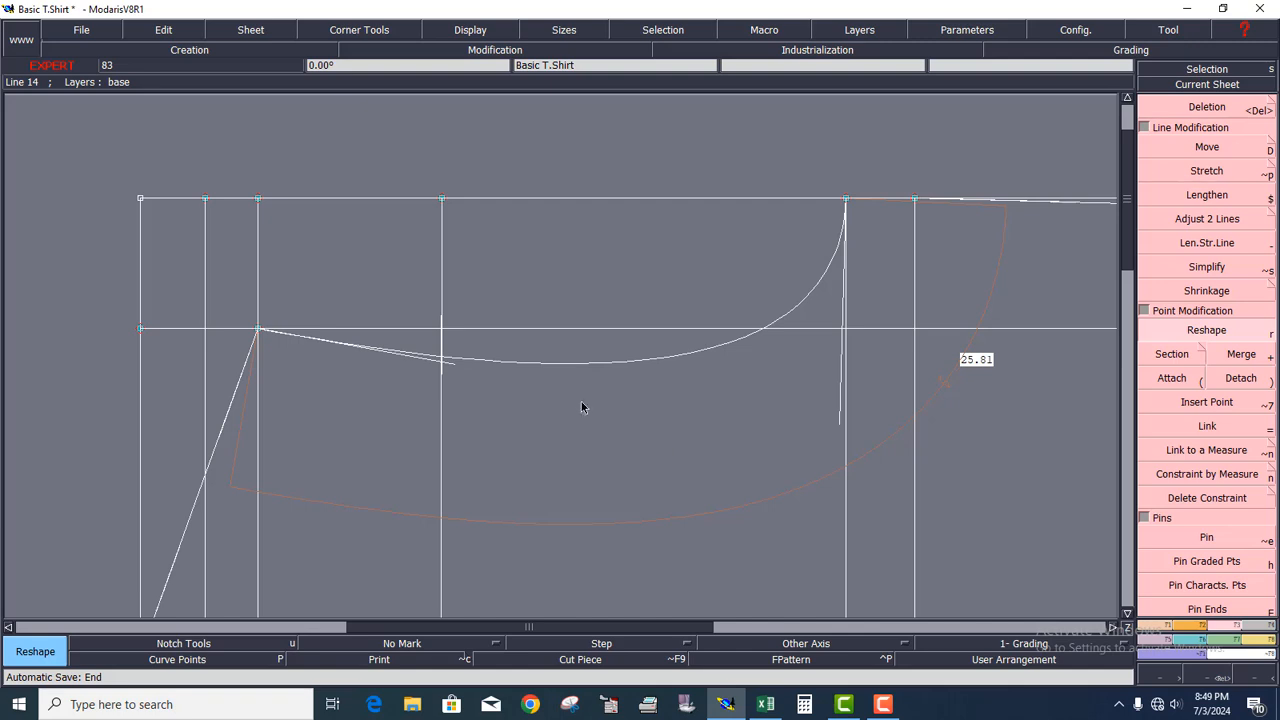
drag(452, 368, 477, 365)
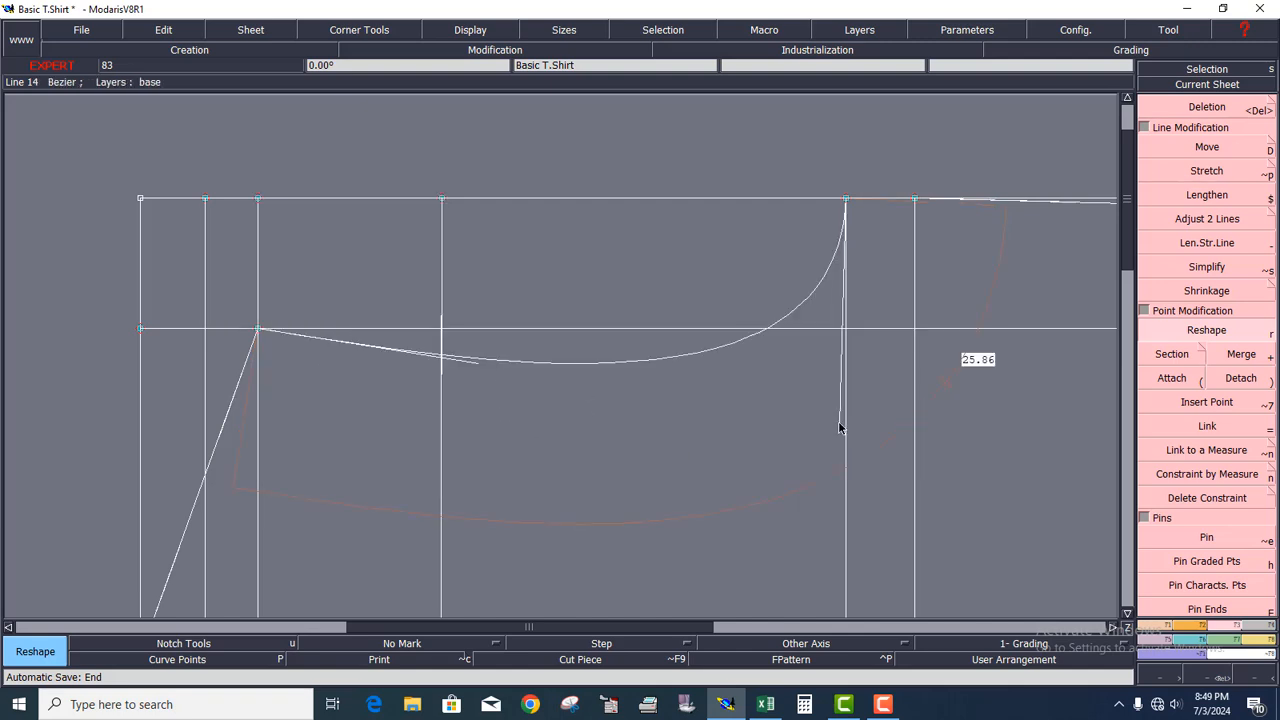
drag(839, 427, 843, 426)
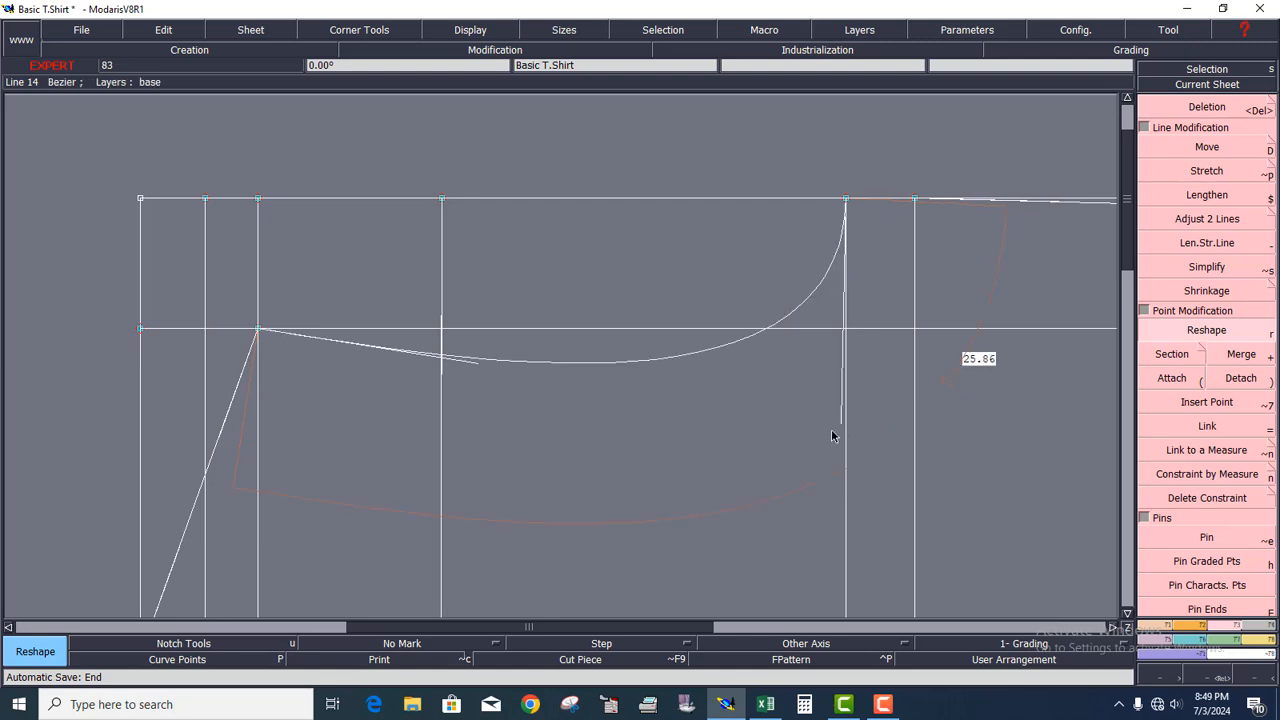
drag(478, 366, 501, 367)
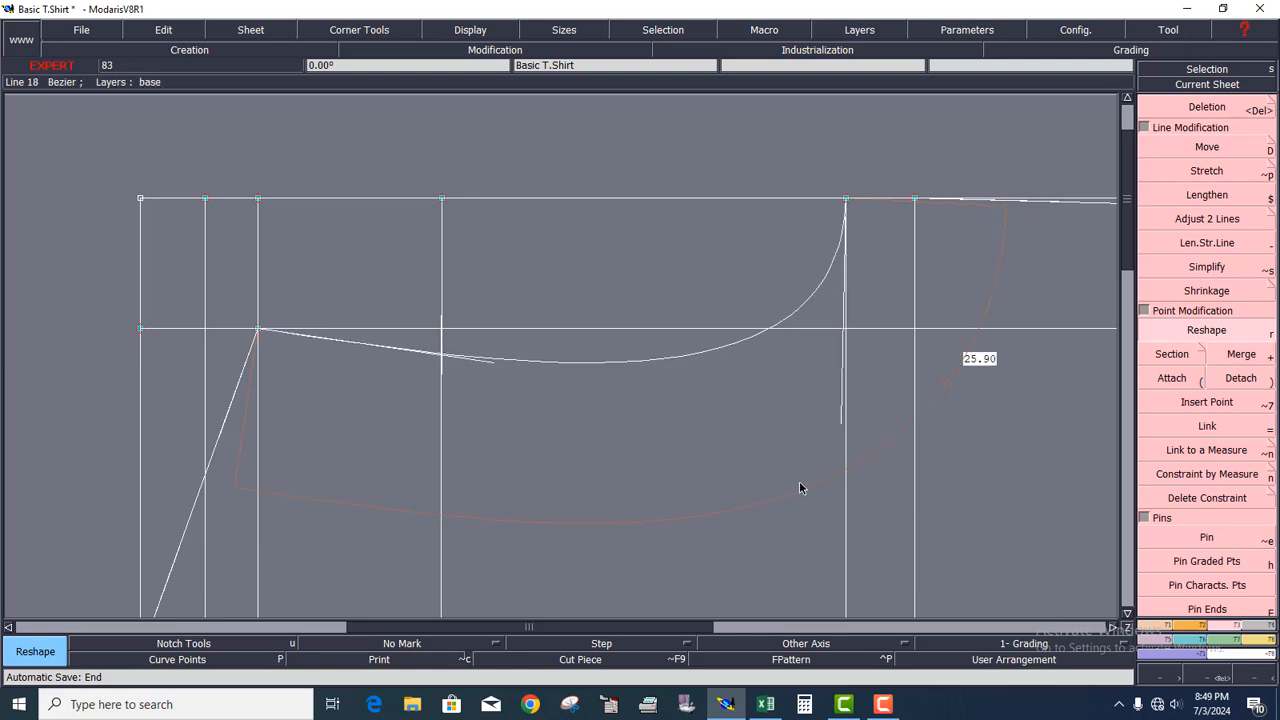
drag(843, 430, 840, 433)
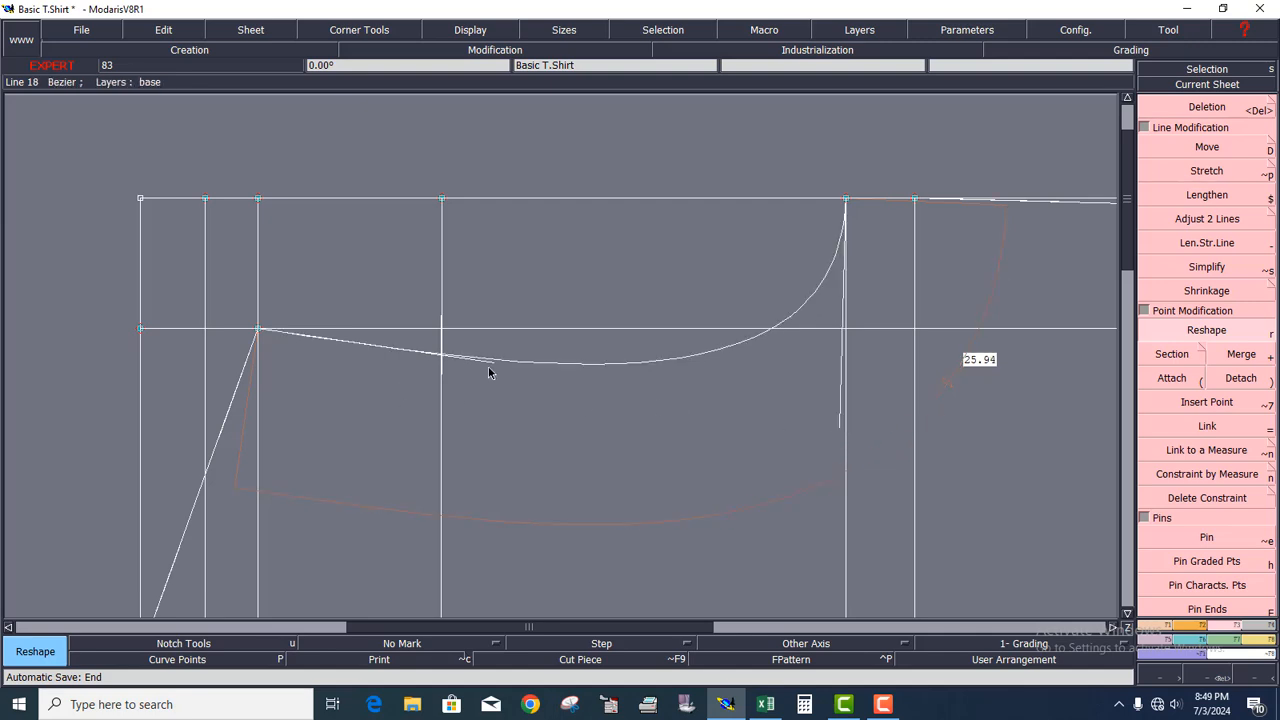
key(Escape)
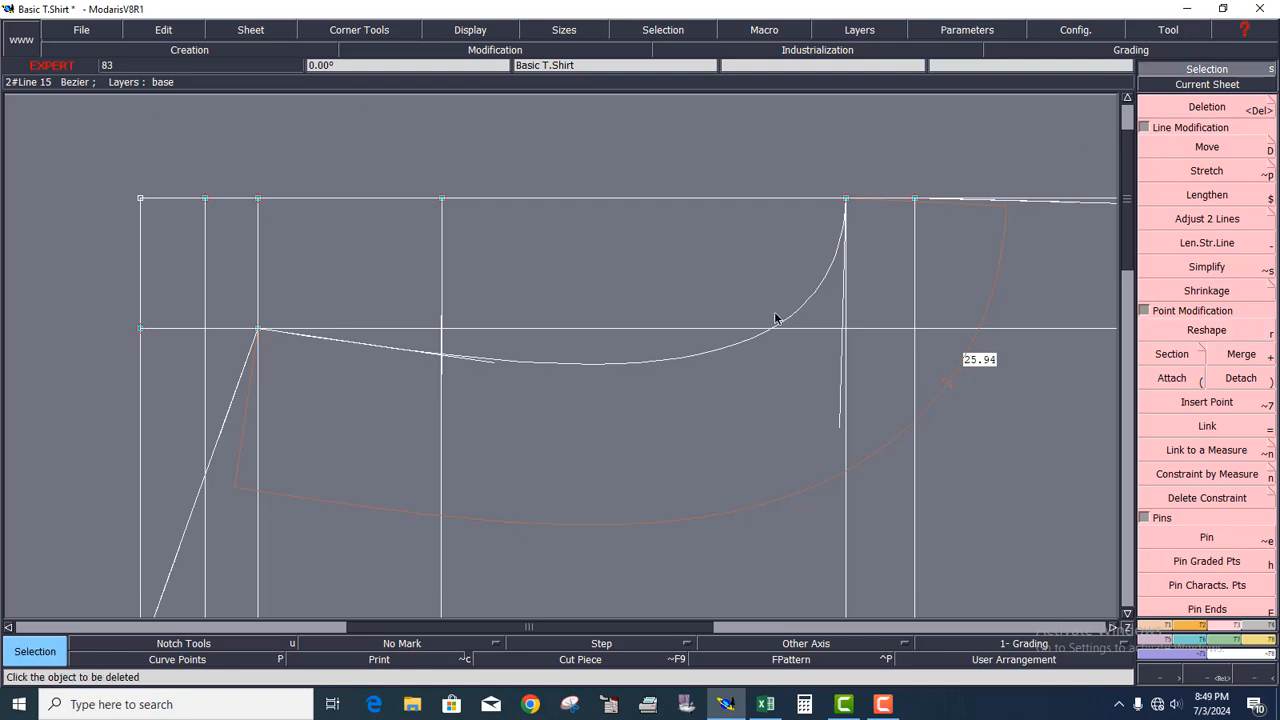
Step: Check the armhole curve's shape within the whole T-shirt draft and in close-up
click(1171, 85)
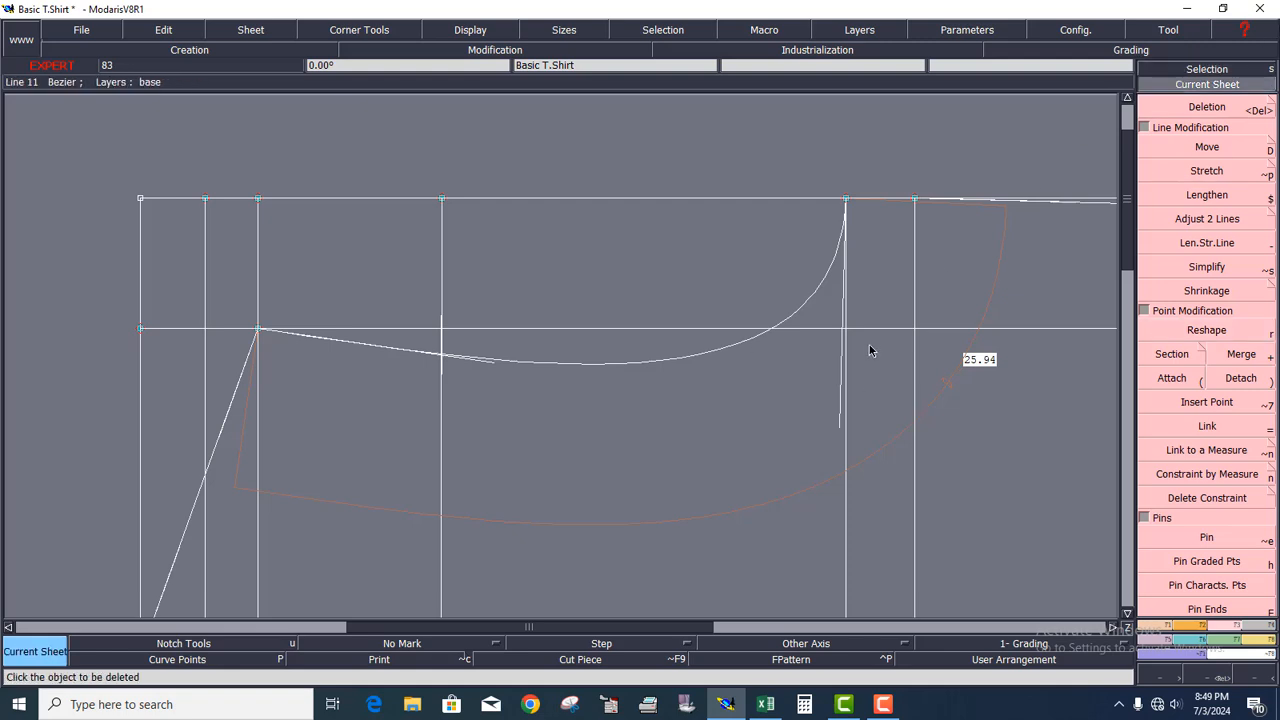
click(872, 342)
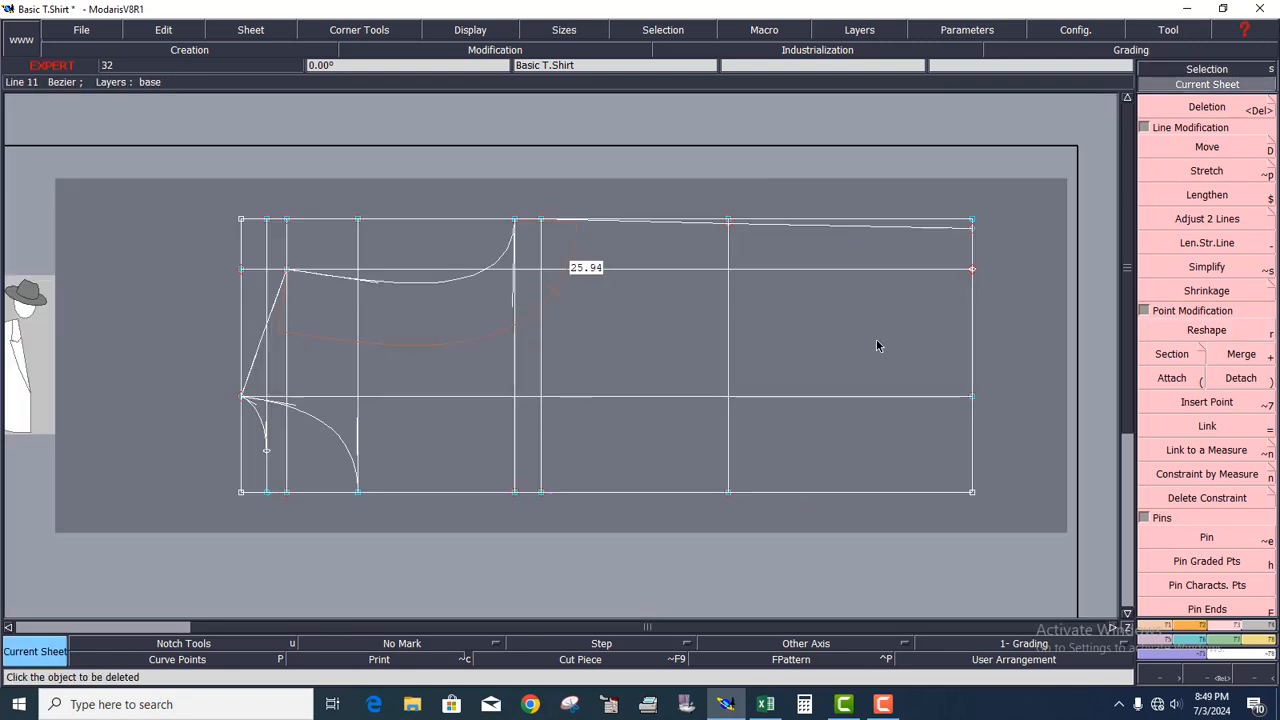
click(1218, 679)
click(588, 357)
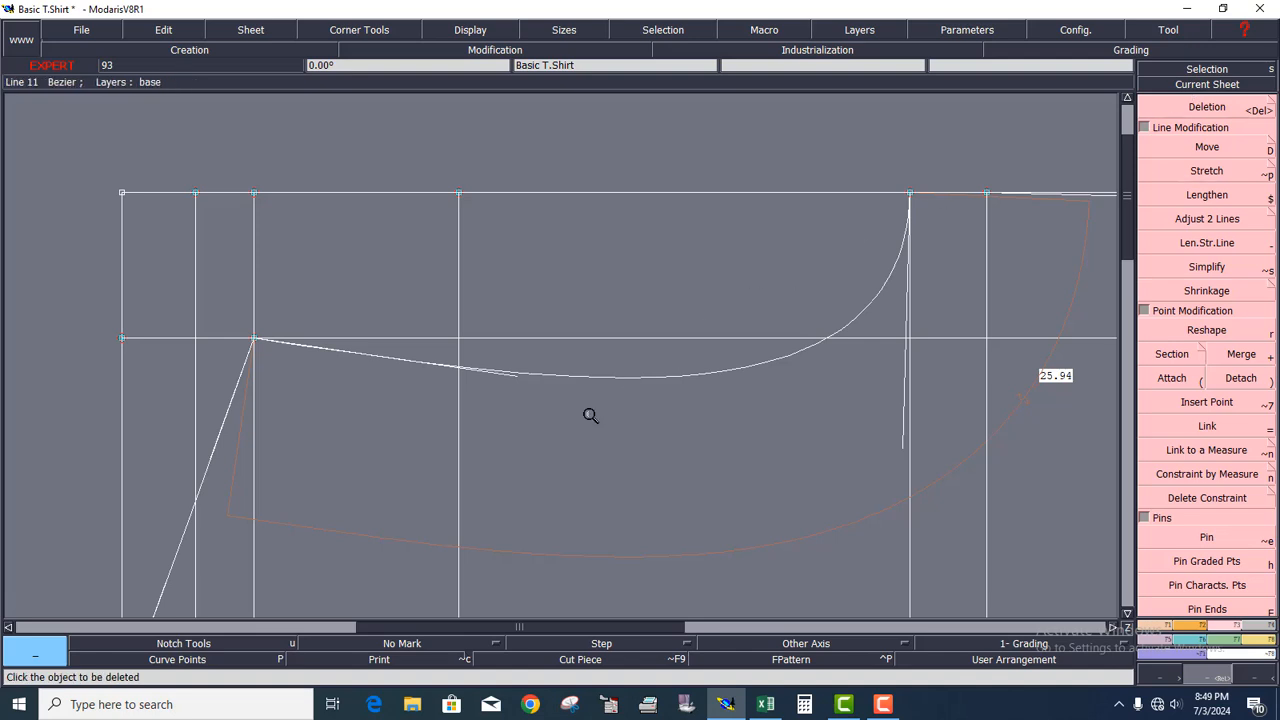
click(1210, 330)
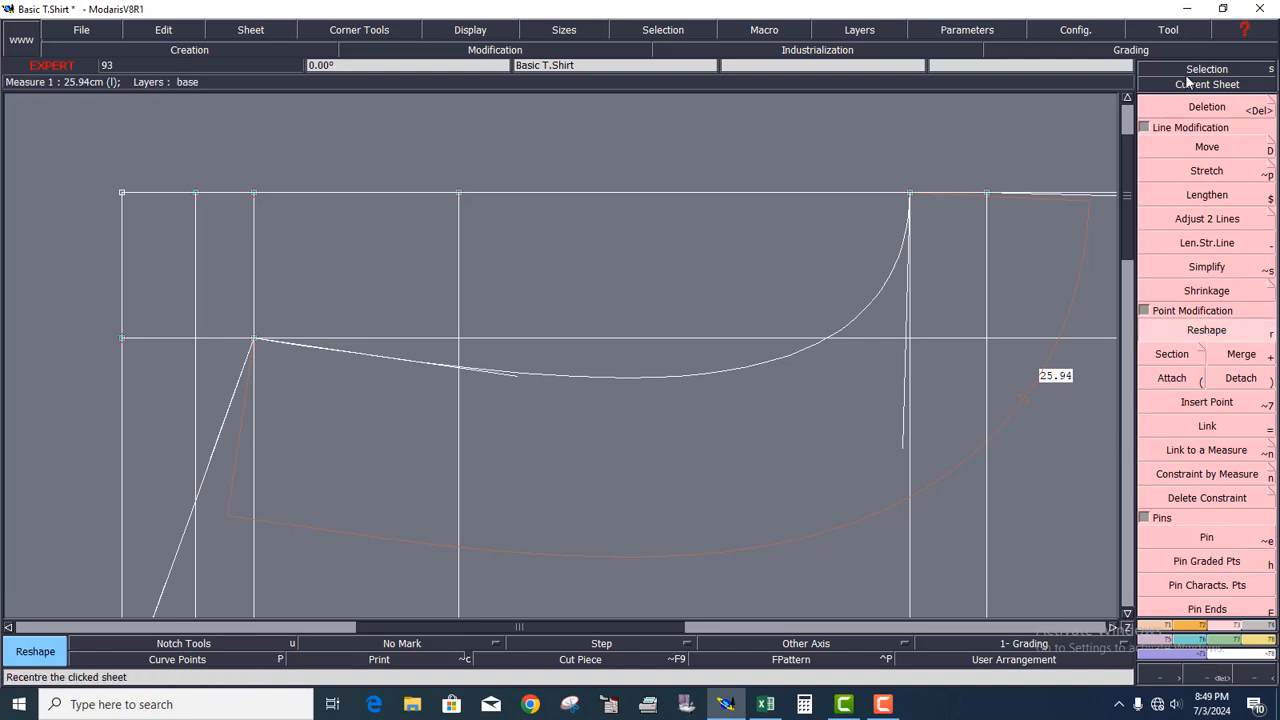
Step: Fine-tune the armhole curve's tangents at the chest line and shoulder tip, to a length of about 26.0 cm
click(1207, 84)
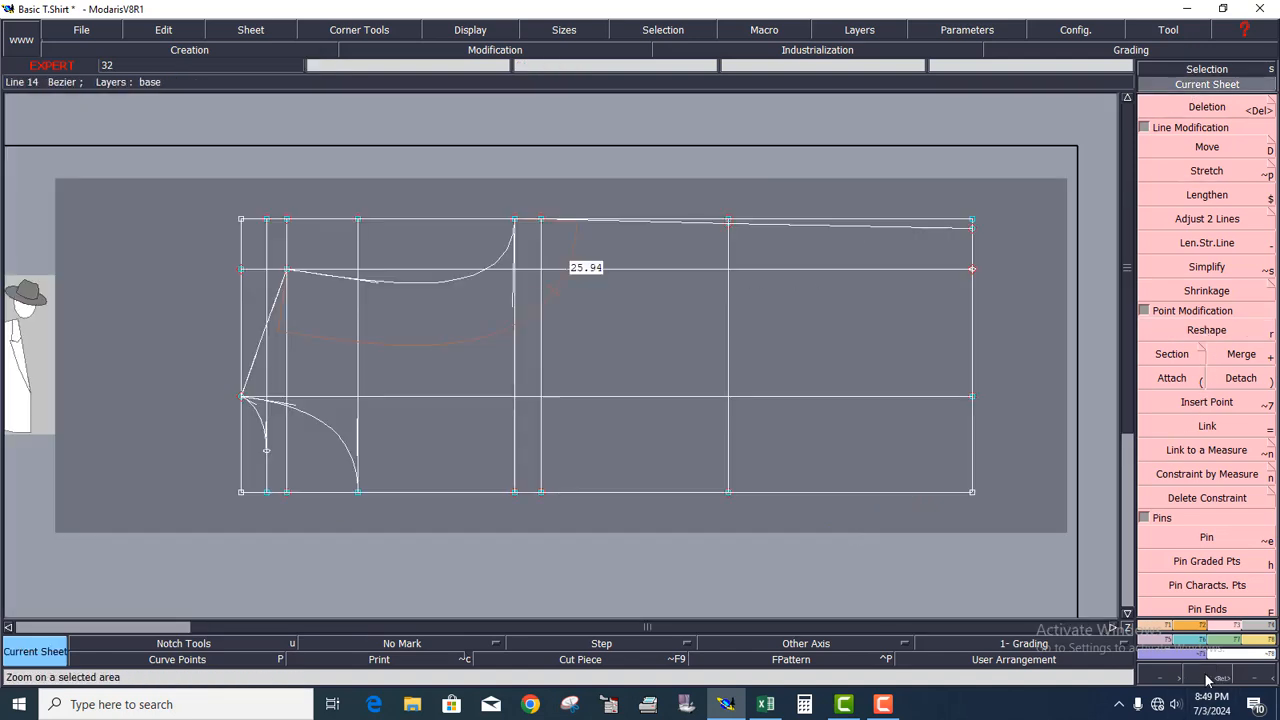
drag(609, 373, 695, 395)
click(1230, 335)
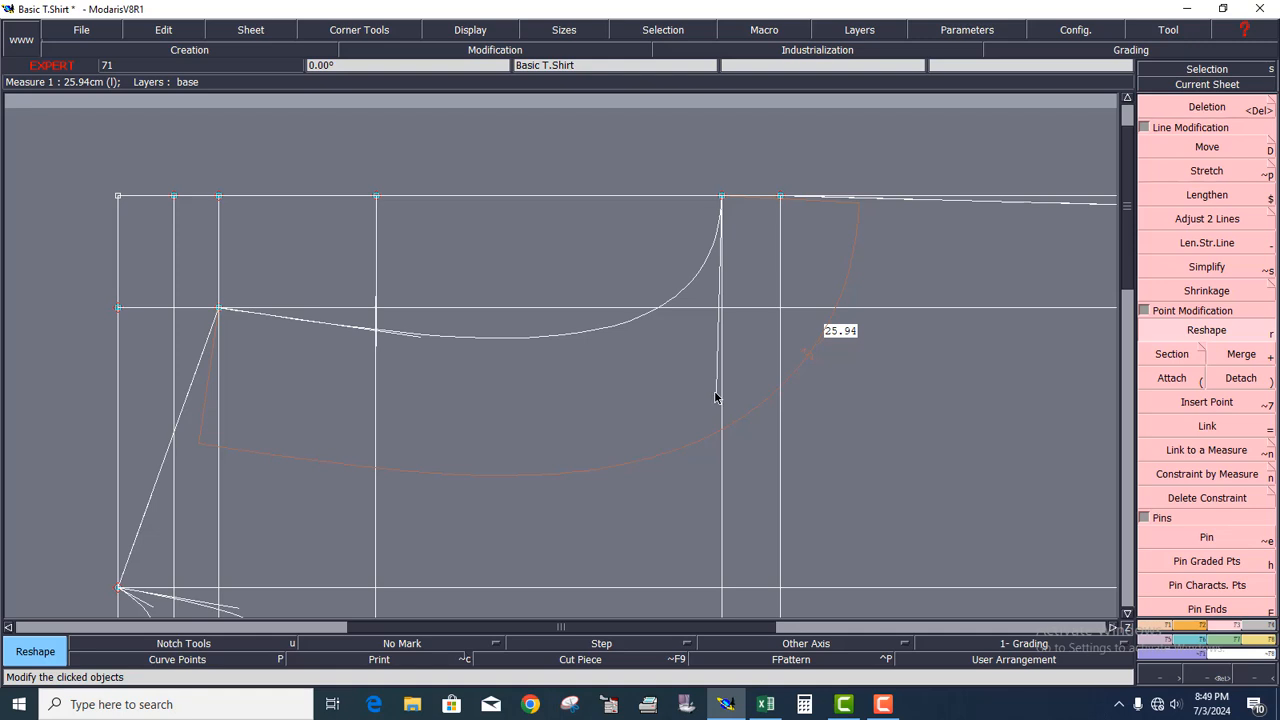
click(717, 396)
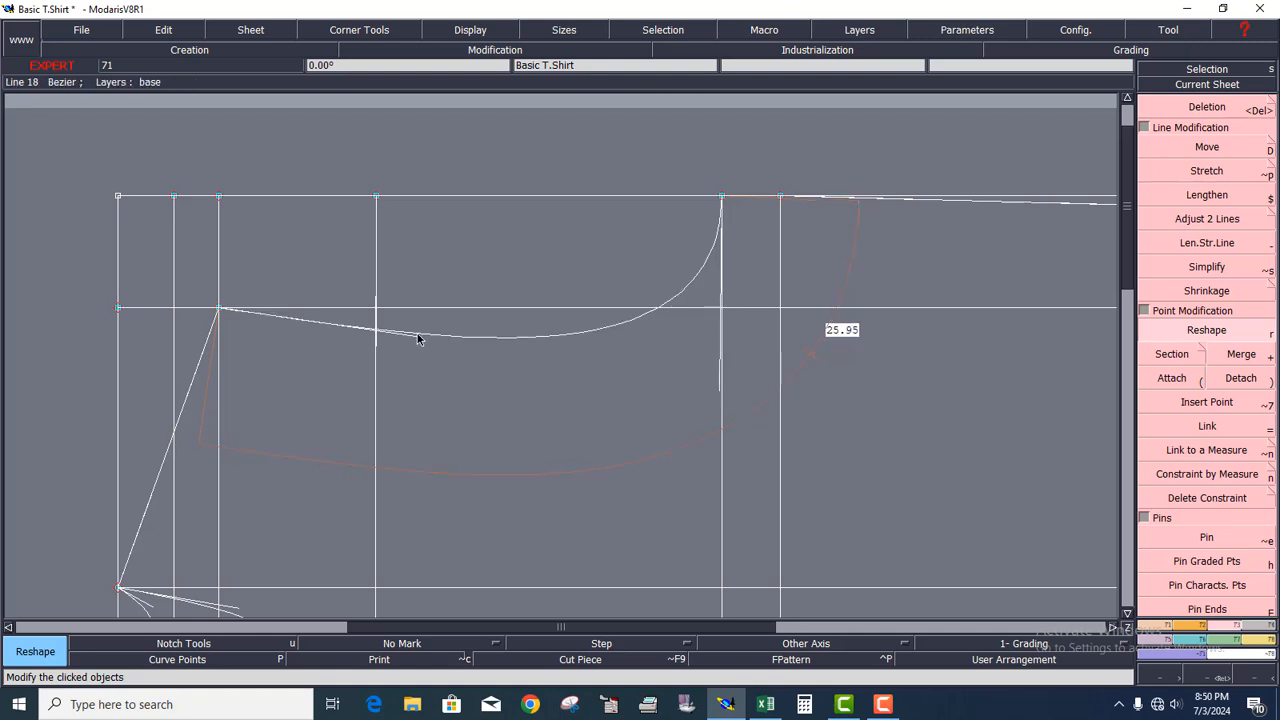
drag(418, 336, 434, 337)
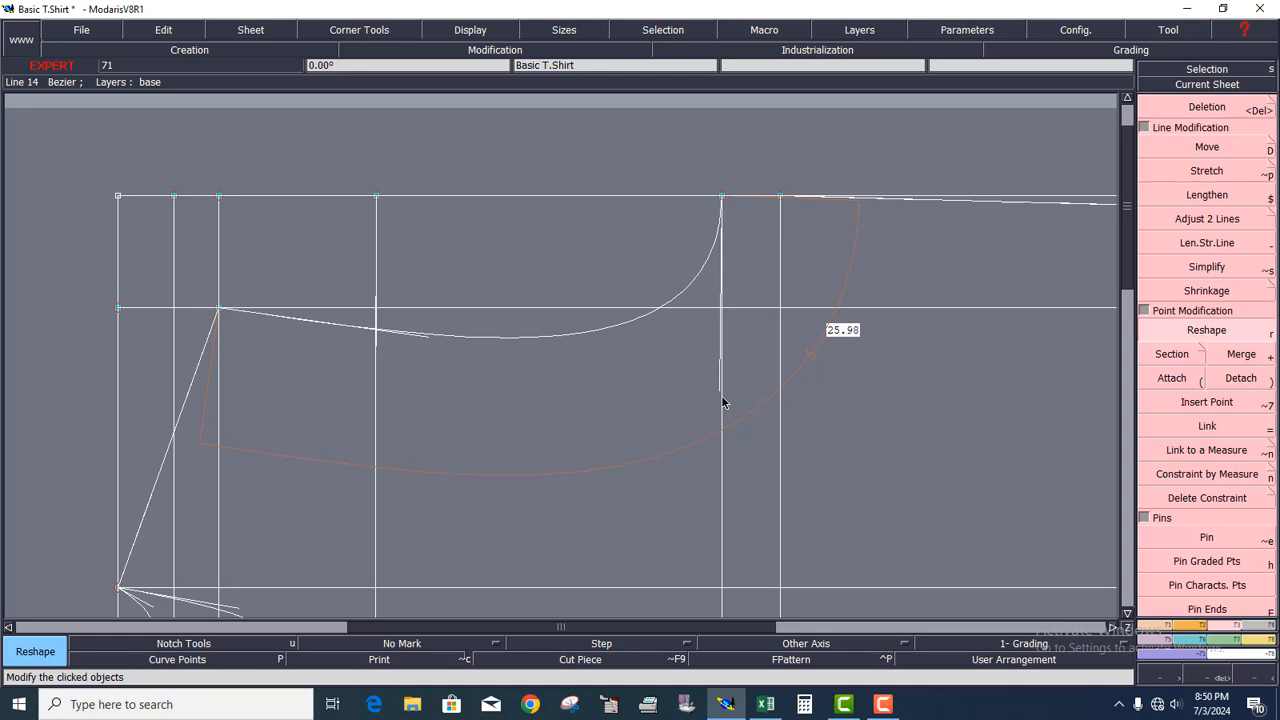
click(1190, 88)
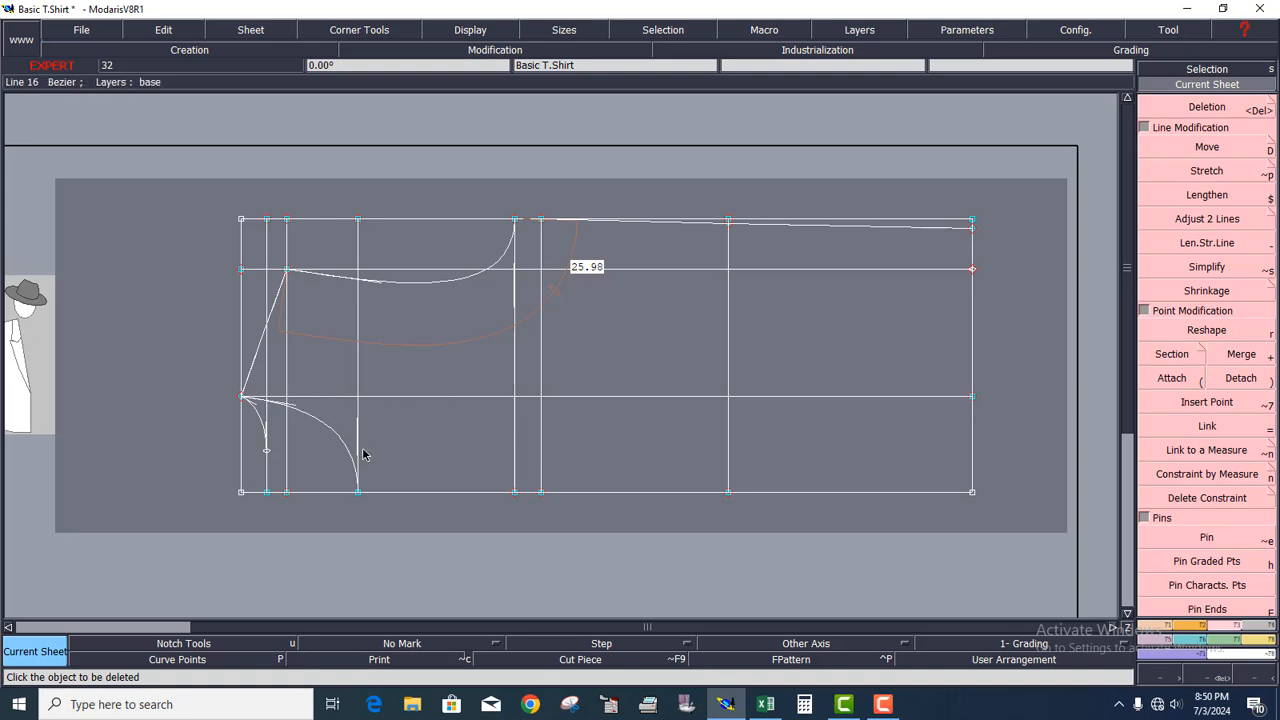
click(1207, 685)
drag(163, 197, 645, 525)
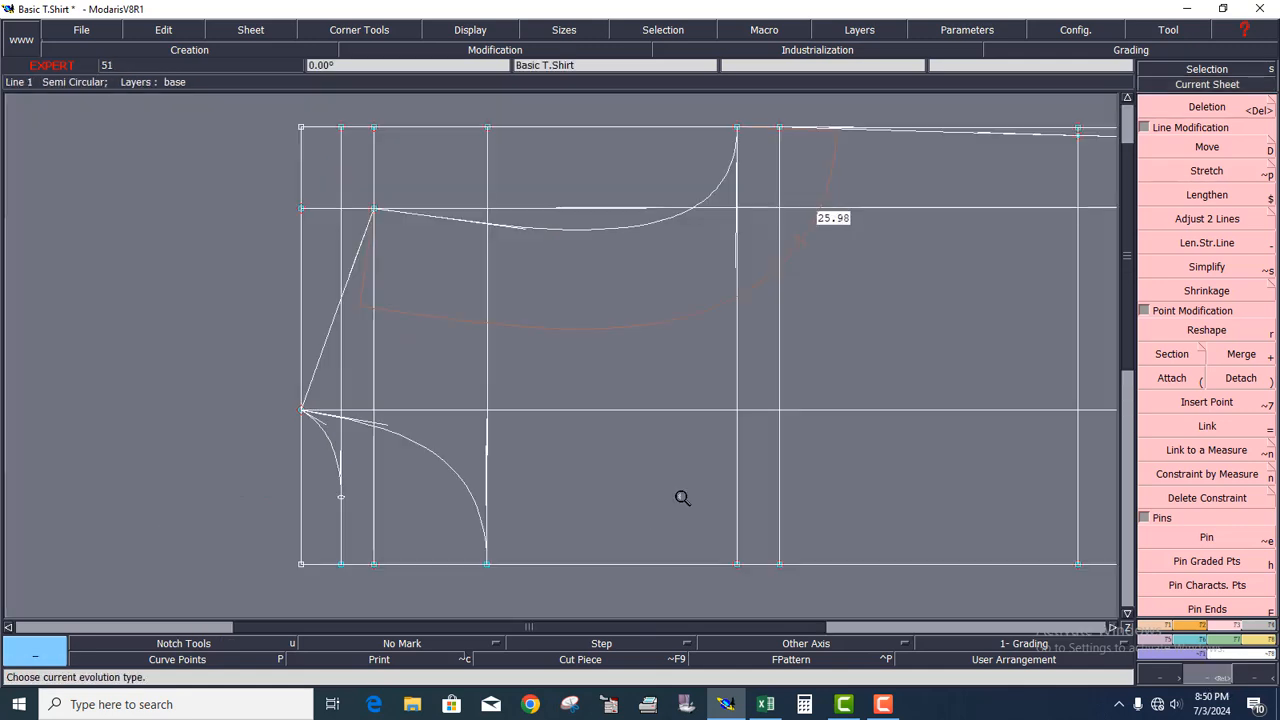
click(1238, 88)
click(833, 317)
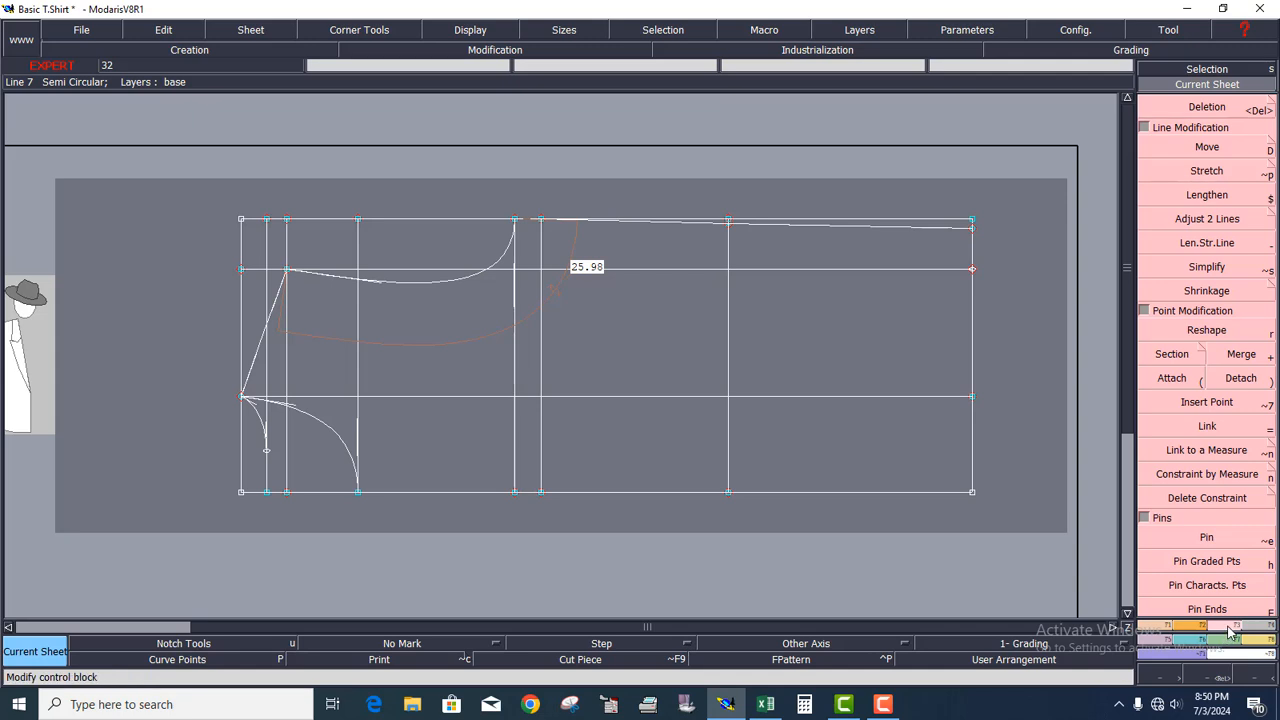
Step: Delete the horizontal guide through the shoulder tip, the vertical front neck depth guide and the straight outer guide above the armhole
click(1206, 108)
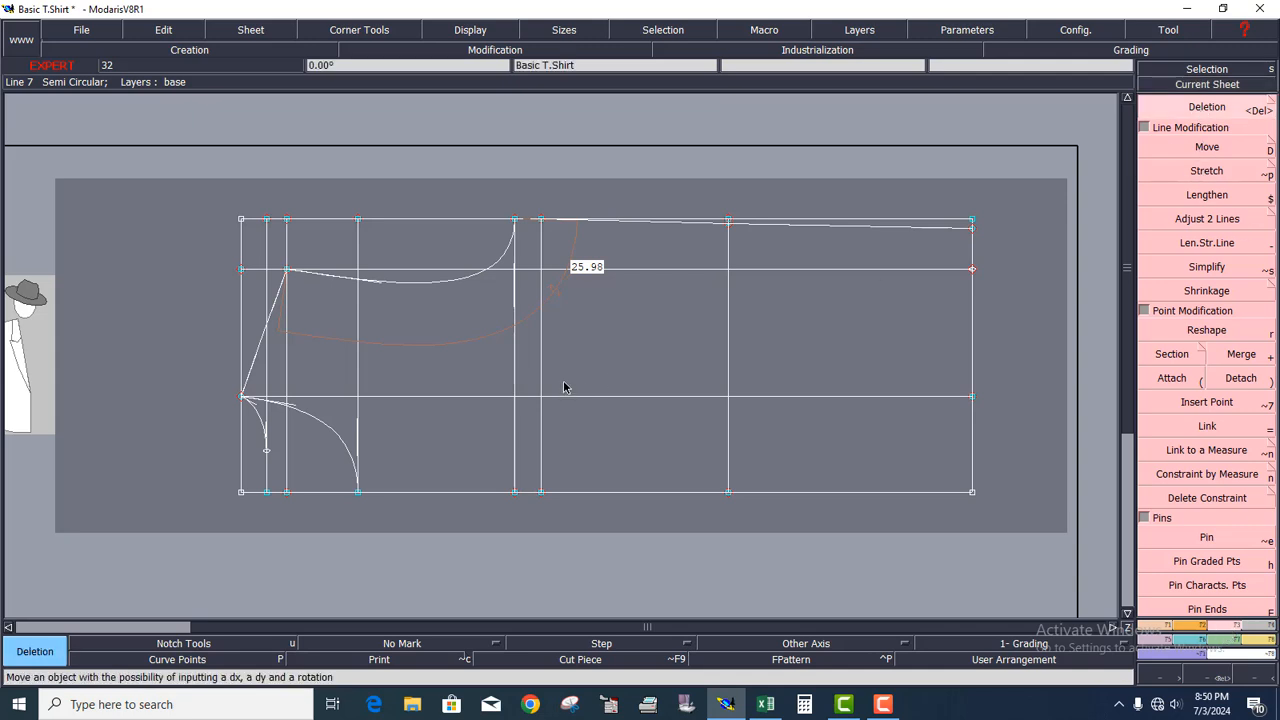
click(650, 270)
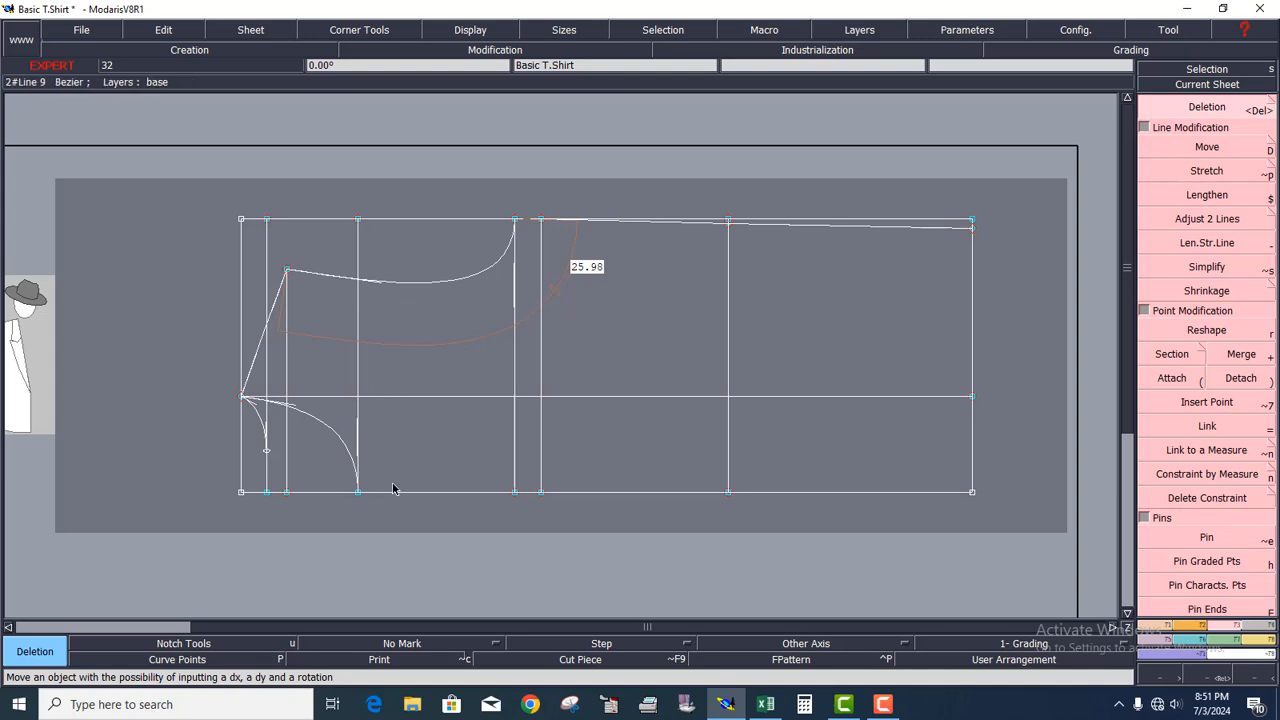
click(358, 318)
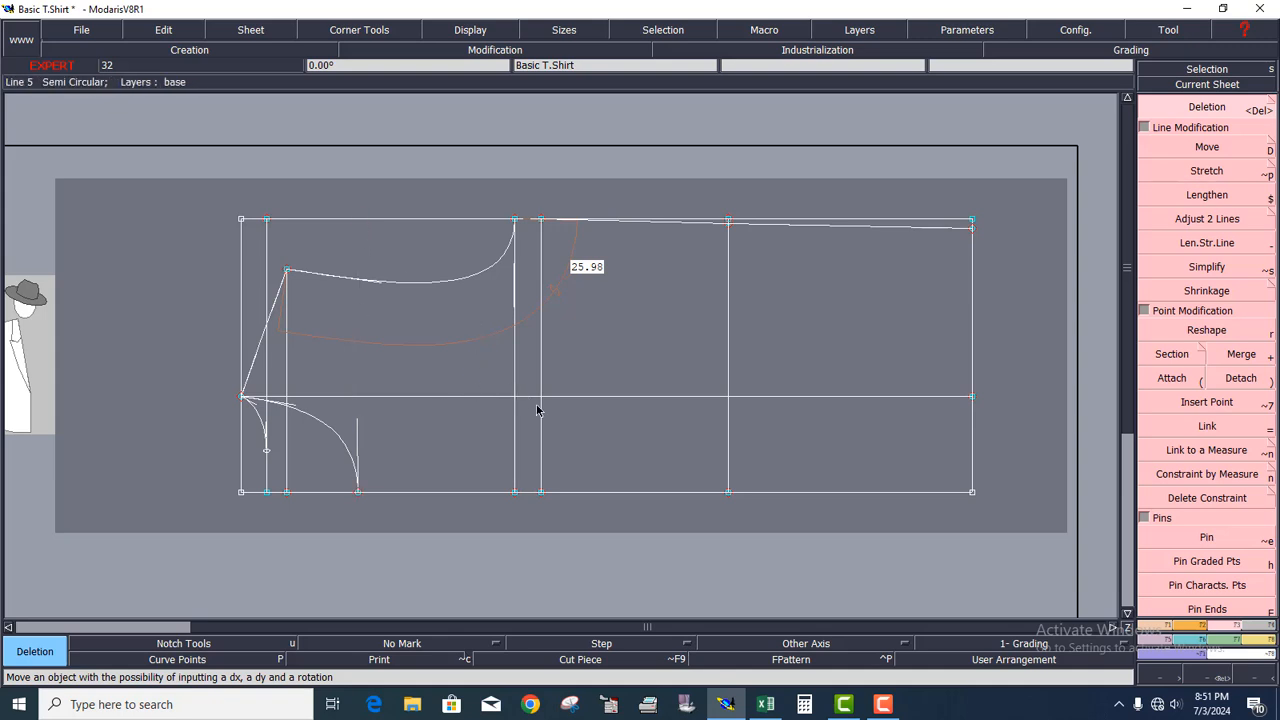
click(454, 220)
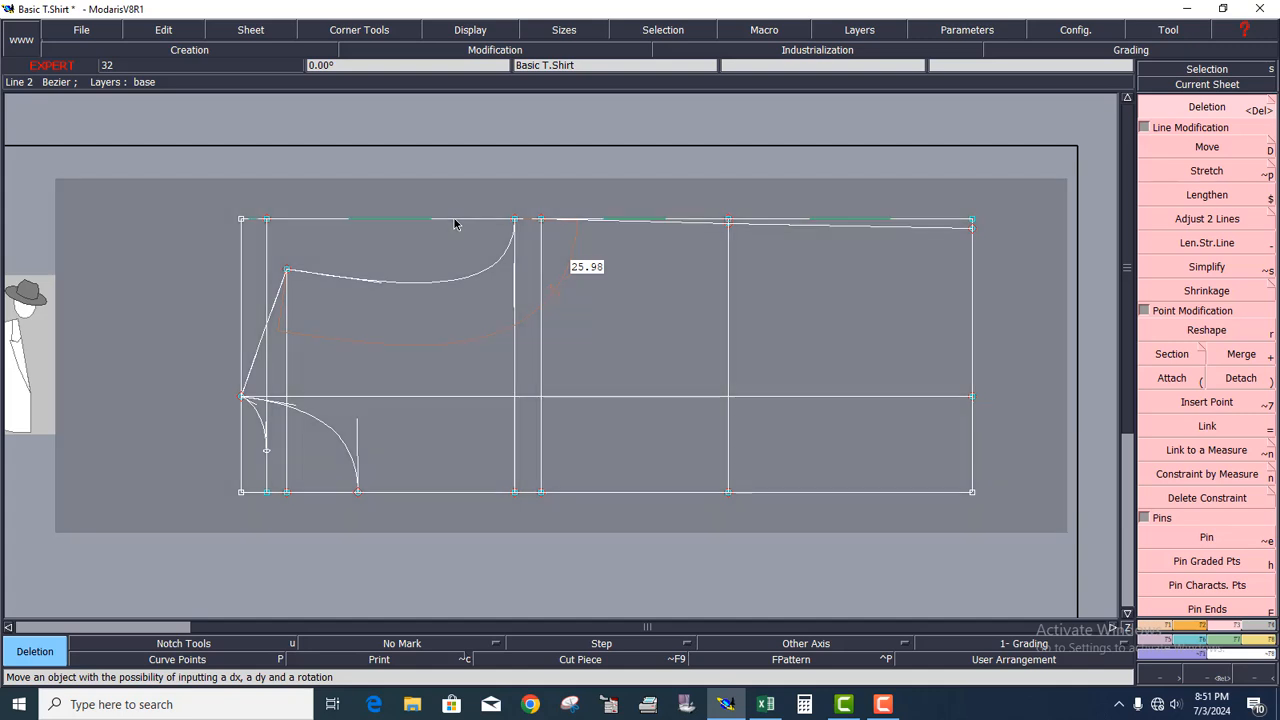
click(394, 226)
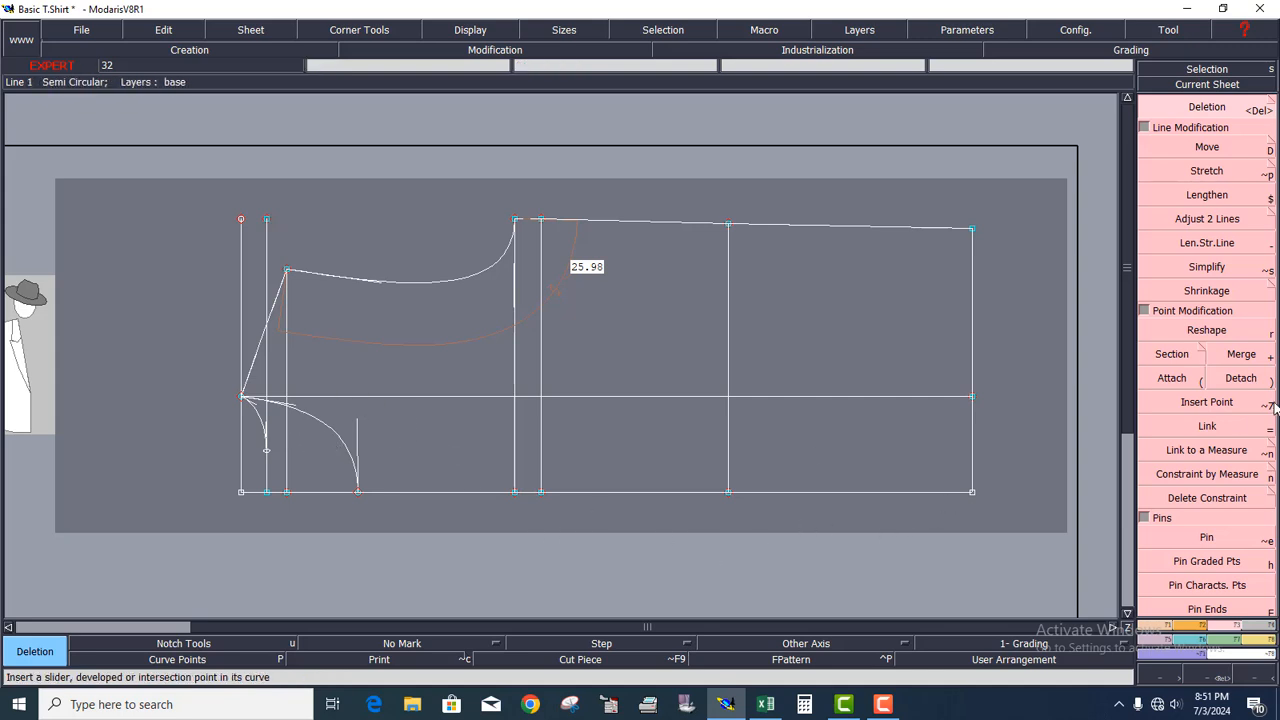
Step: Insert a point on the vertical back neck depth line, beside the back neckline curve
click(1193, 405)
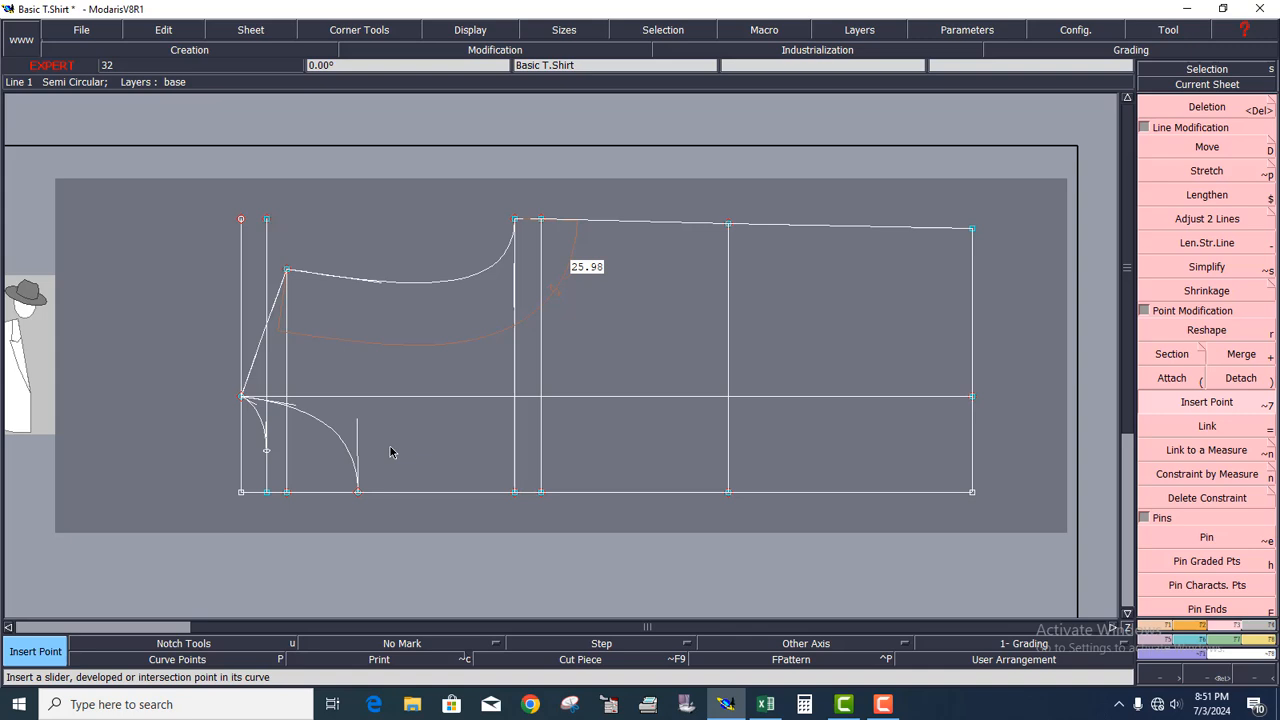
click(265, 455)
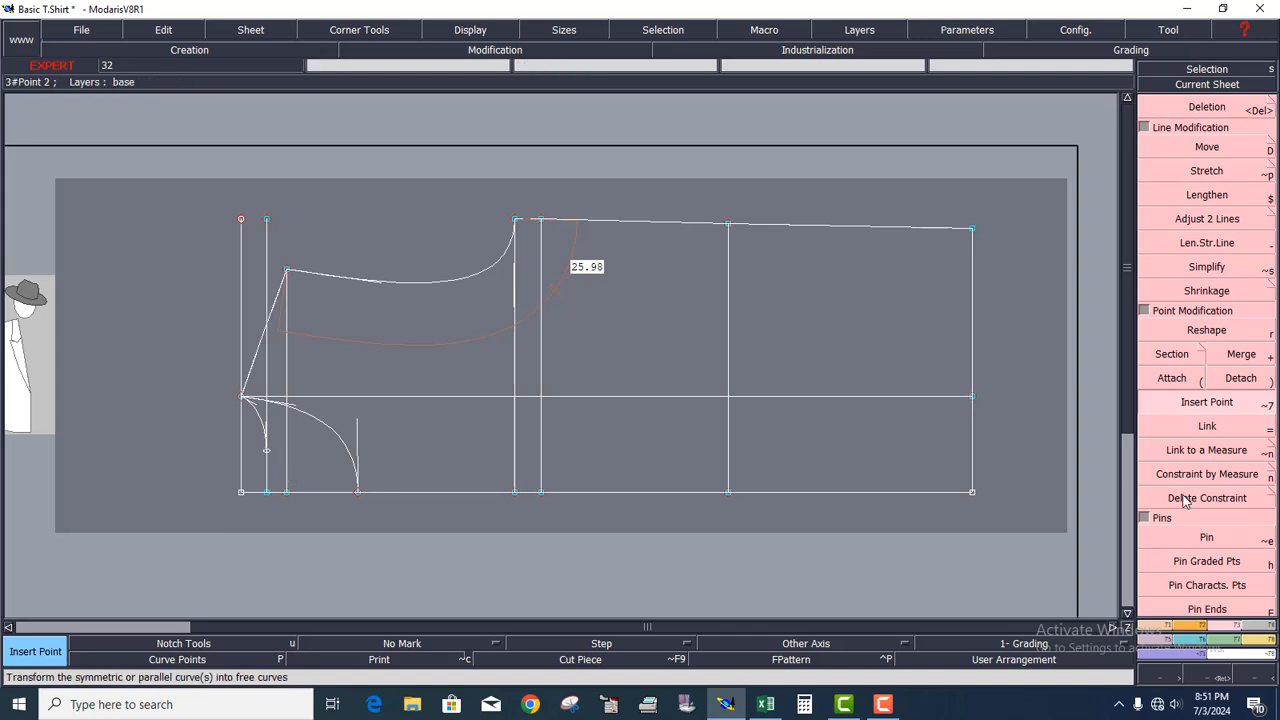